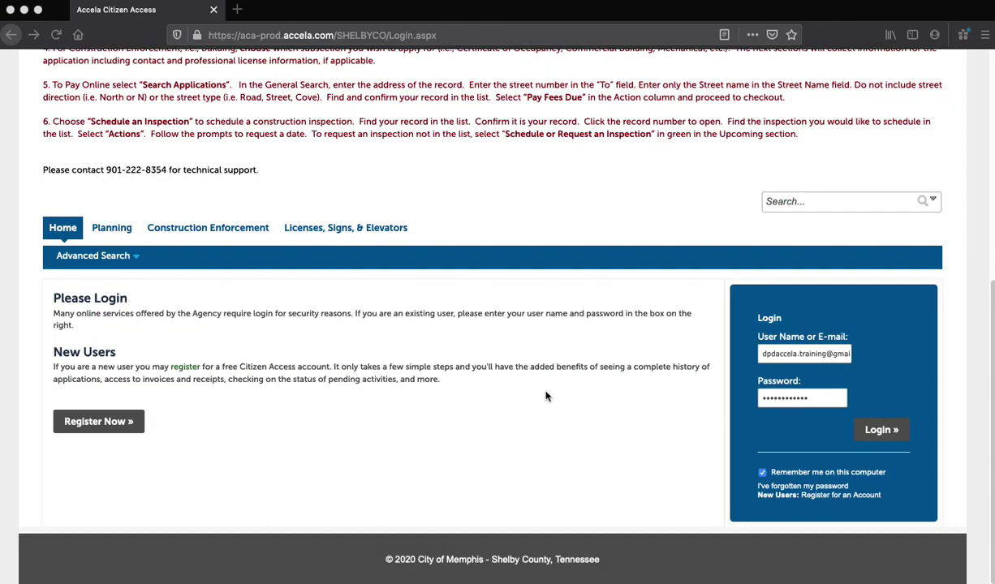
Step: Sign in and open Create an Application under Construction Enforcement
{"action": "left_click", "coordinate": [885, 431]}
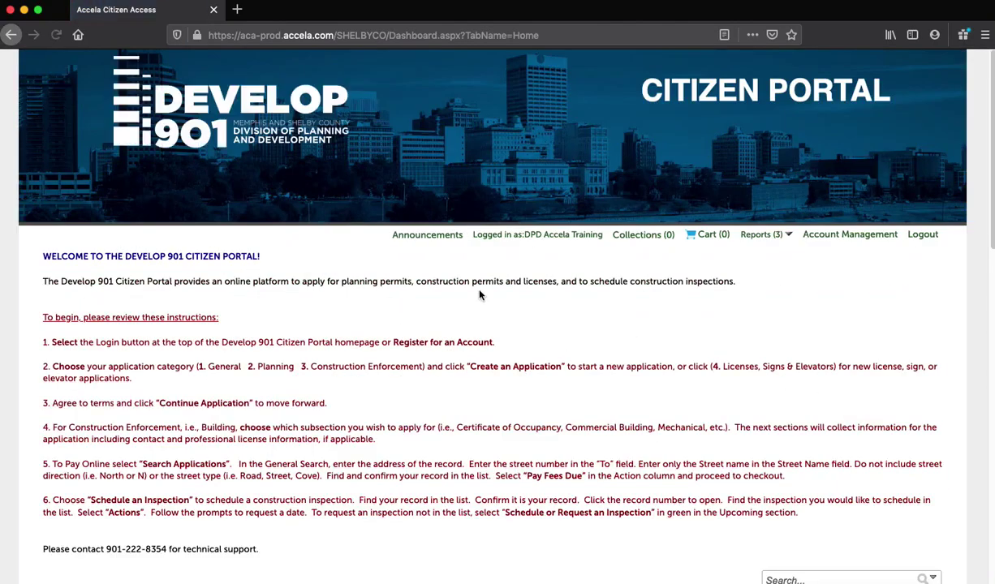
{"action": "scroll", "coordinate": [479, 296], "scroll_direction": "down", "scroll_amount": 5}
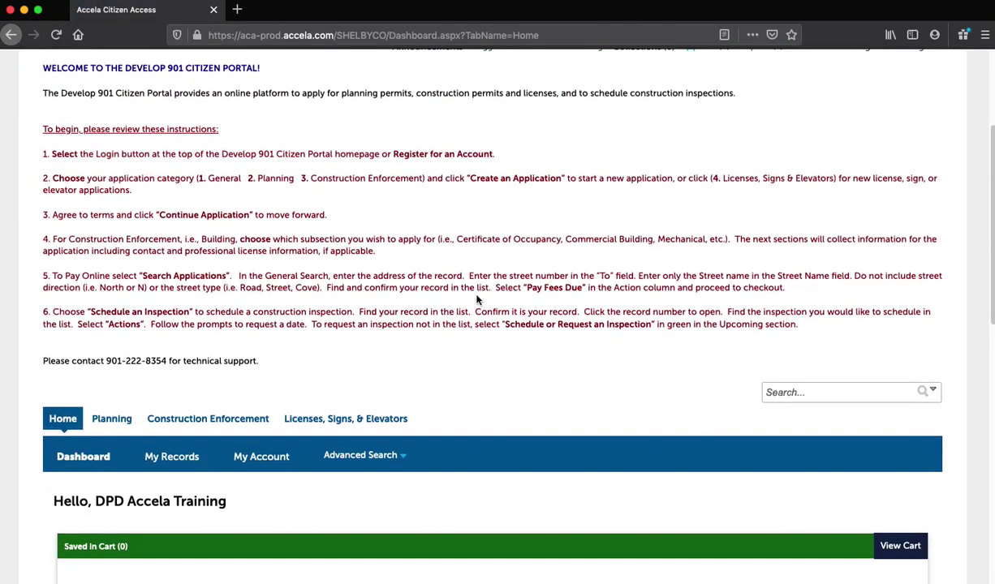
{"action": "scroll", "coordinate": [477, 300], "scroll_direction": "down", "scroll_amount": 4}
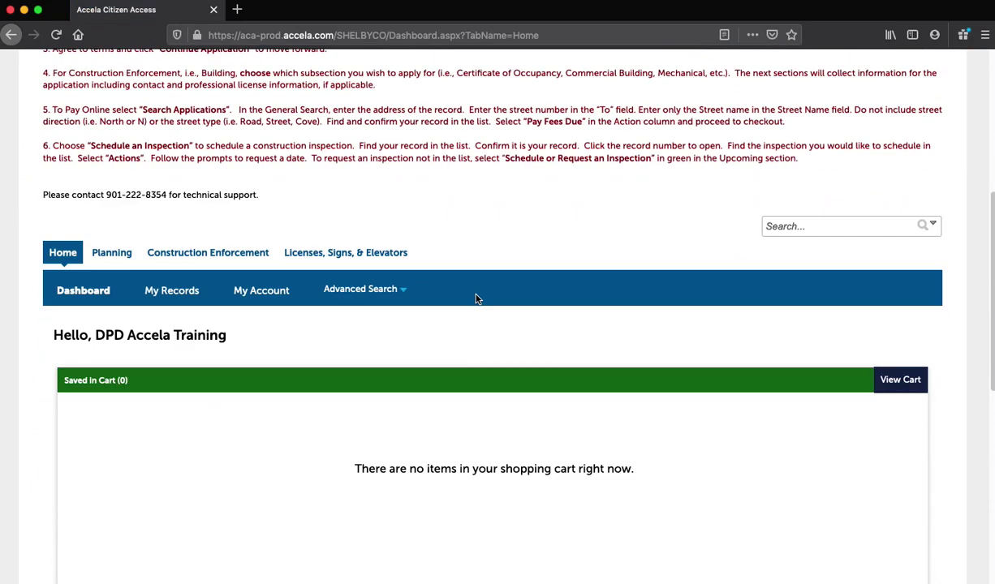
{"action": "left_click", "coordinate": [226, 254]}
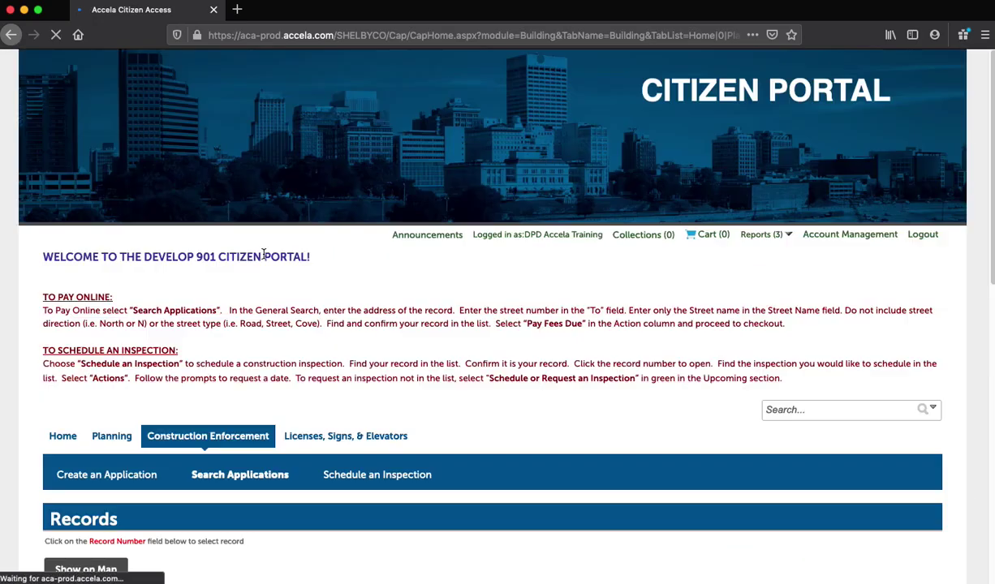
{"action": "scroll", "coordinate": [325, 289], "scroll_direction": "down", "scroll_amount": 5}
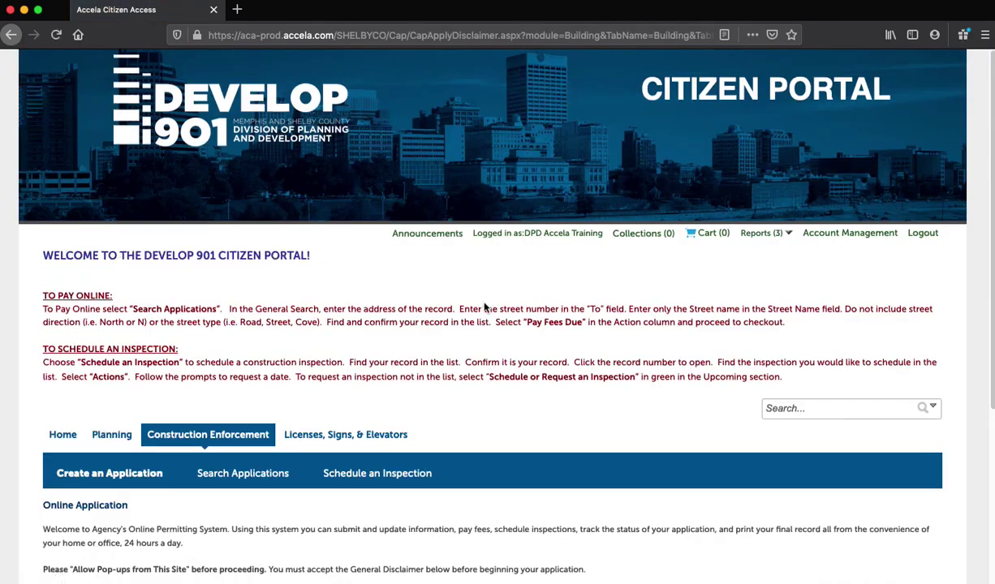
Step: Scroll through the General Disclaimer text to the acceptance checkbox
{"action": "scroll", "coordinate": [484, 304], "scroll_direction": "down", "scroll_amount": 5}
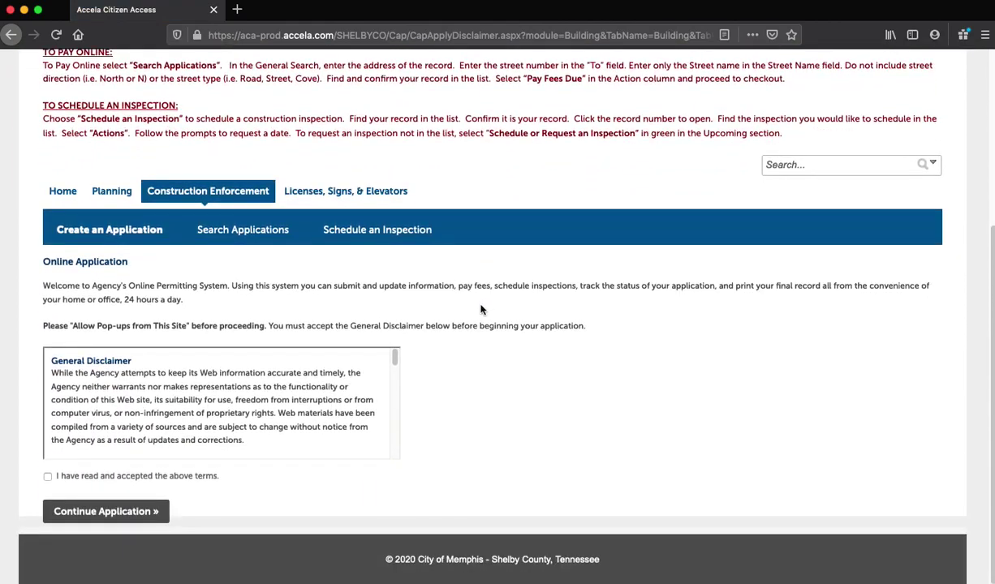
{"action": "scroll", "coordinate": [267, 373], "scroll_direction": "down", "scroll_amount": 3}
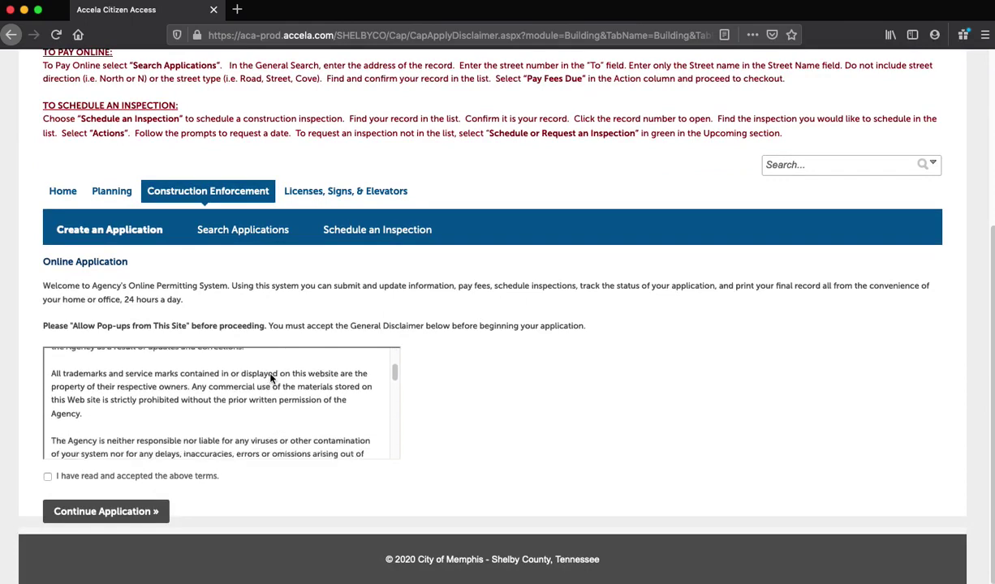
{"action": "scroll", "coordinate": [271, 378], "scroll_direction": "down", "scroll_amount": 4}
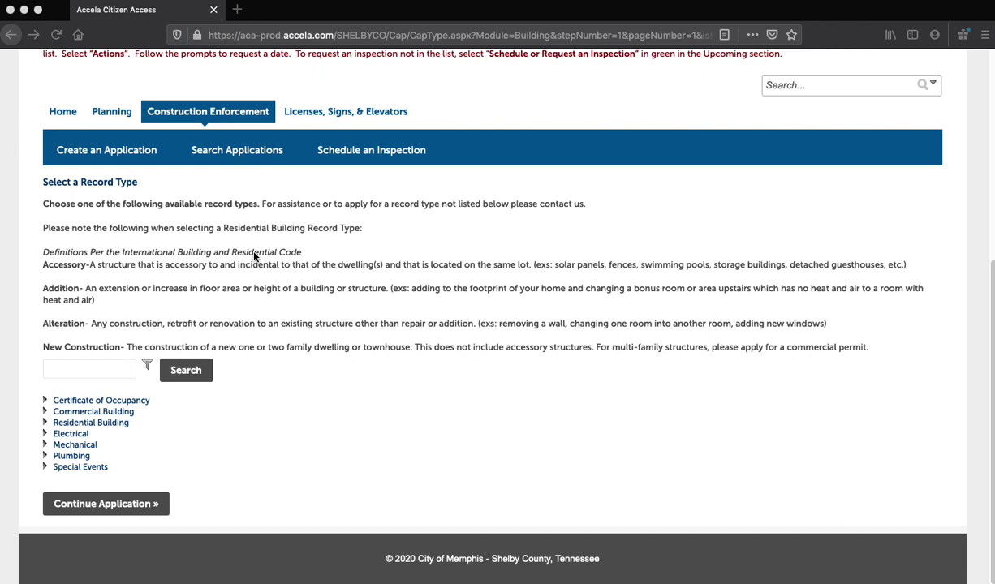
Step: Choose Residential Mechanical Permit under the Mechanical category and continue
{"action": "left_click", "coordinate": [46, 445]}
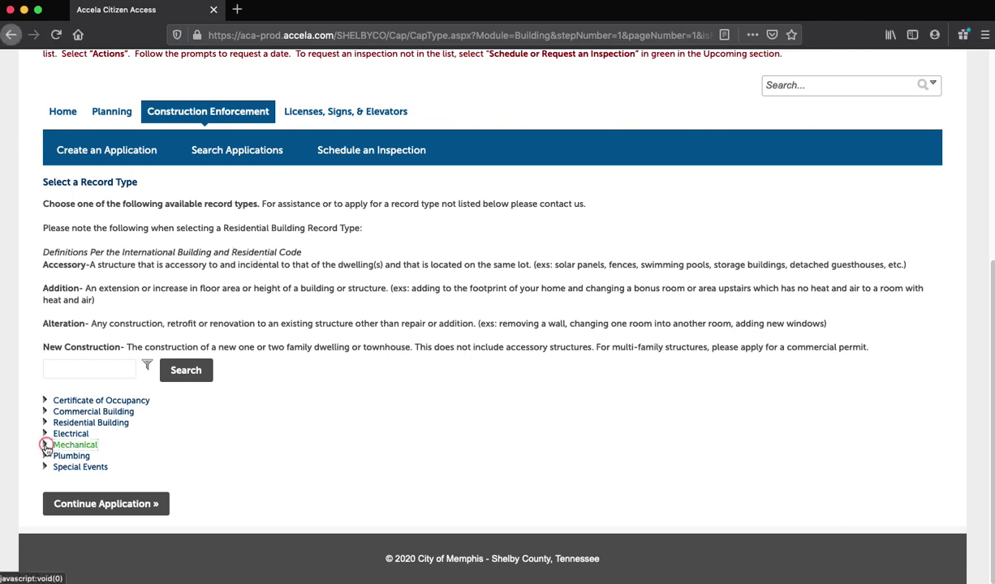
{"action": "left_click", "coordinate": [56, 468]}
{"action": "left_click", "coordinate": [80, 536]}
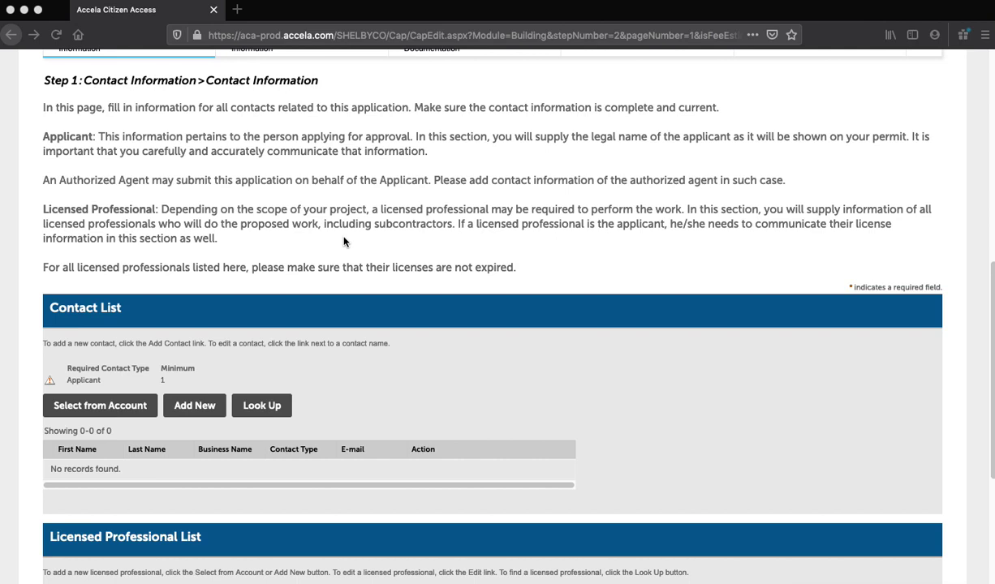
Step: Add a new contact of type Applicant
{"action": "left_click", "coordinate": [194, 413]}
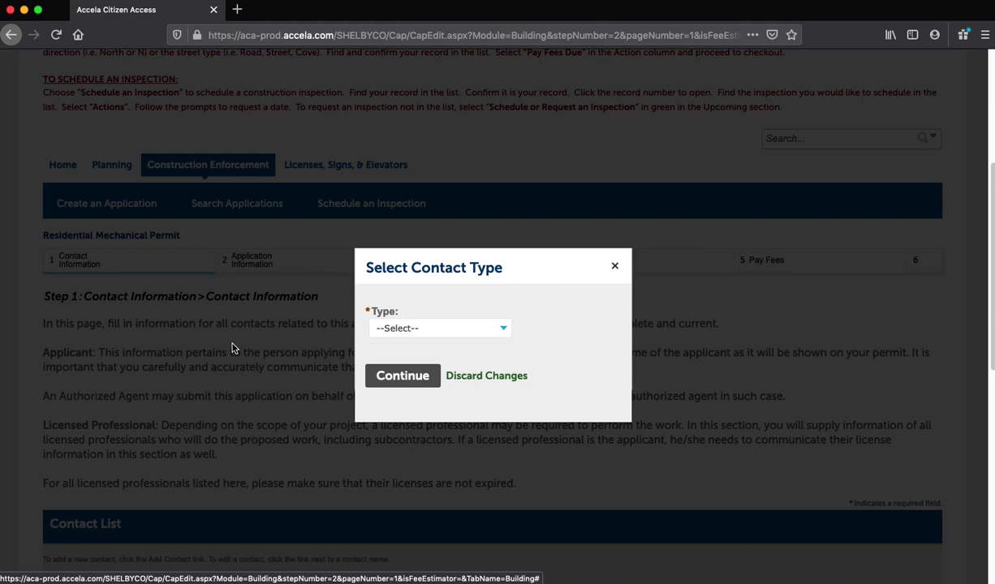
{"action": "left_click", "coordinate": [500, 328]}
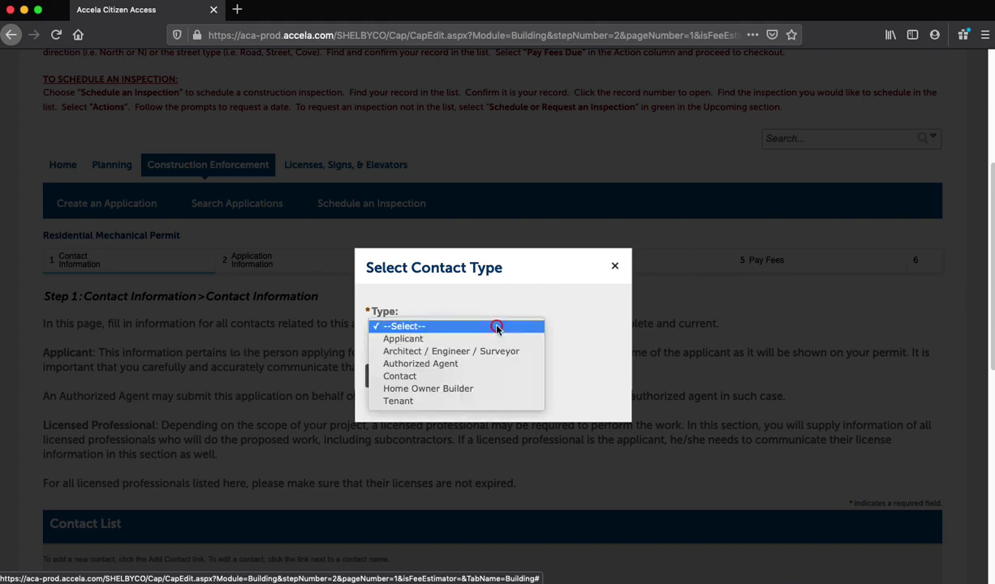
{"action": "left_click", "coordinate": [438, 338]}
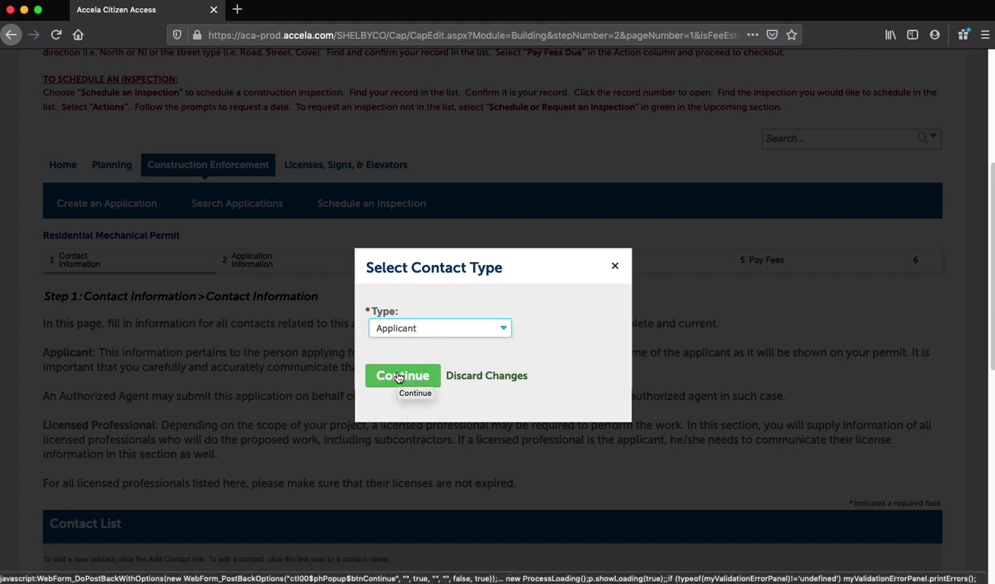
{"action": "left_click", "coordinate": [397, 378]}
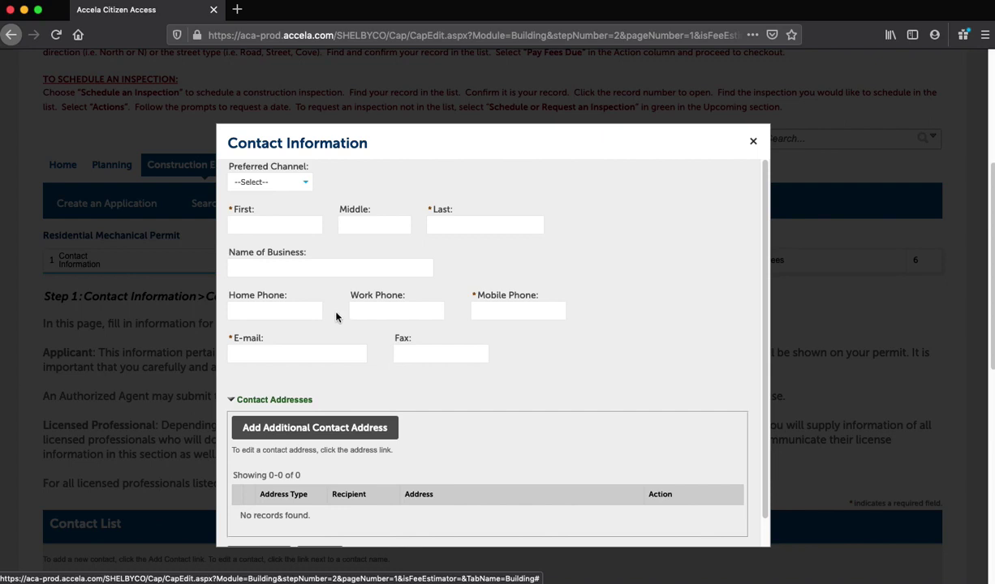
Step: Set preferred channel to E-mail and enter the applicant's first, last and business names
{"action": "left_click", "coordinate": [268, 182]}
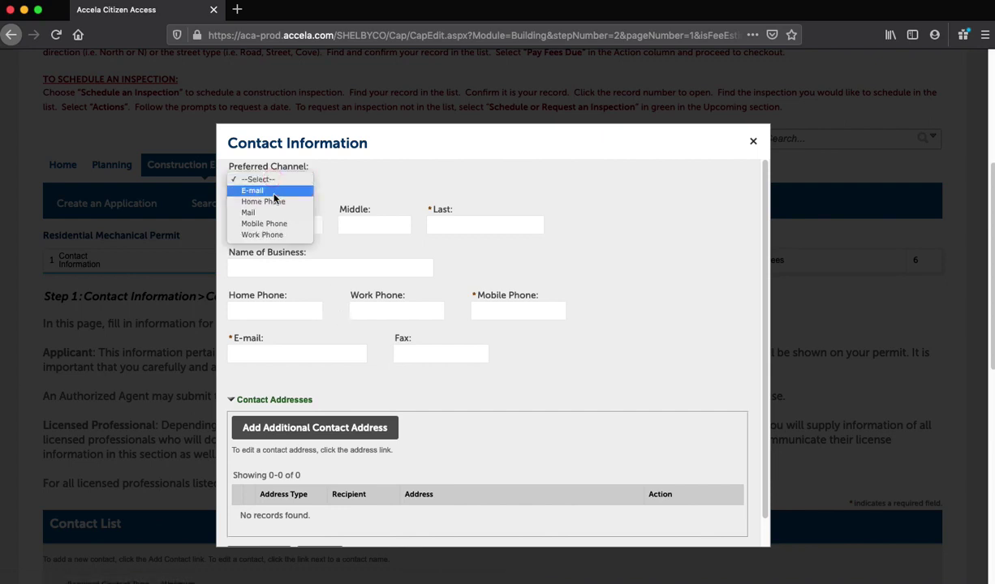
{"action": "left_click", "coordinate": [274, 193]}
{"action": "left_click", "coordinate": [273, 223]}
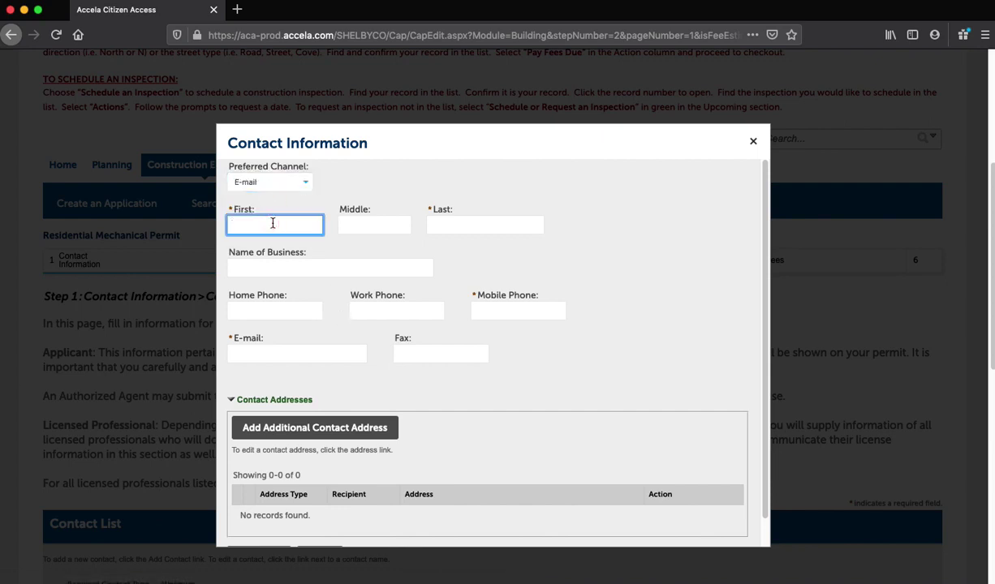
{"action": "type", "text": "Homer"}
{"action": "left_click", "coordinate": [436, 224]}
{"action": "type", "text": "Simpson"}
{"action": "left_click", "coordinate": [277, 260]}
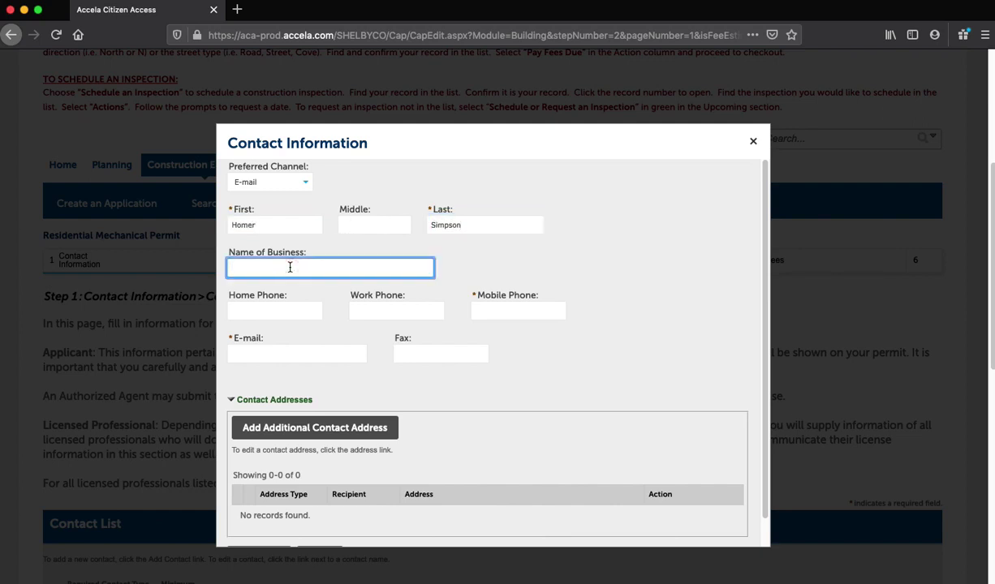
{"action": "type", "text": "Simpson Mechanical"}
Step: Enter the applicant's phone numbers and e-mail address, then save the contact
{"action": "left_click", "coordinate": [274, 310]}
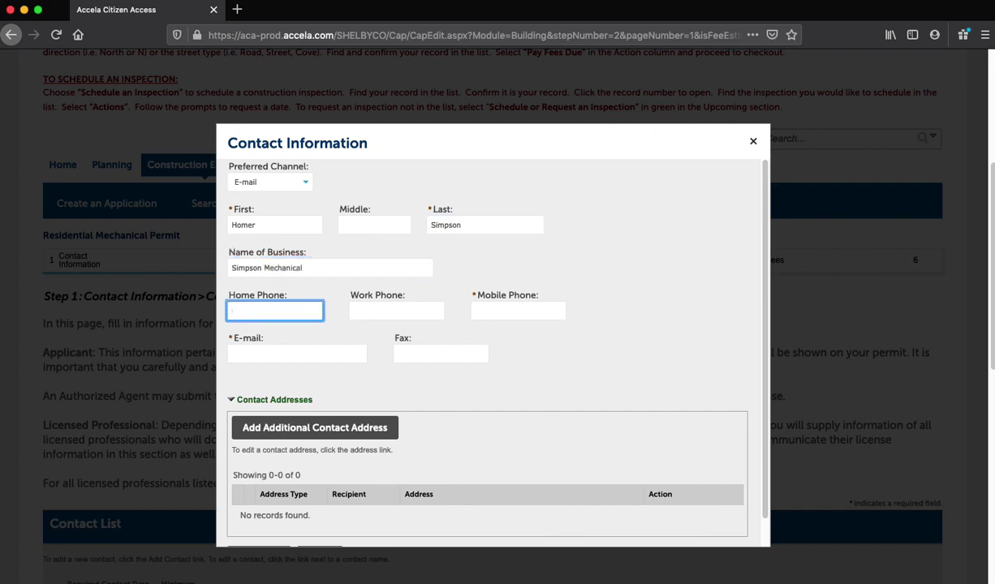
{"action": "type", "text": "9015551212"}
{"action": "left_click", "coordinate": [396, 310]}
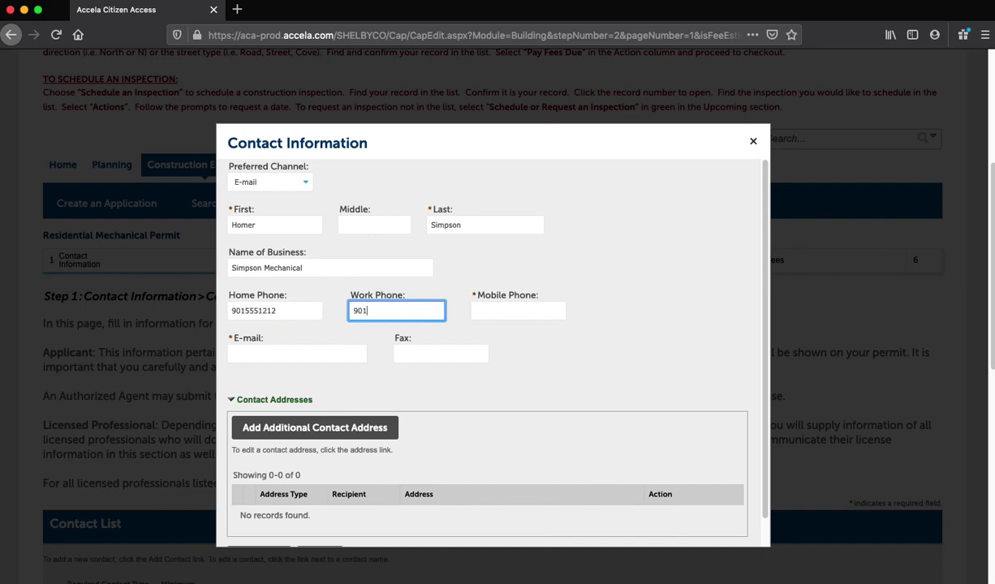
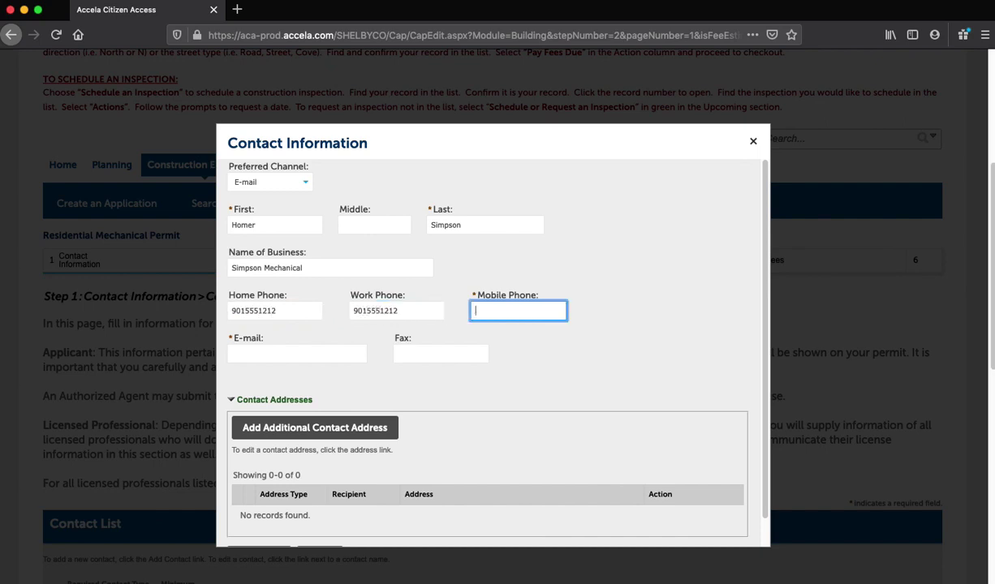
{"action": "key", "text": "Tab"}
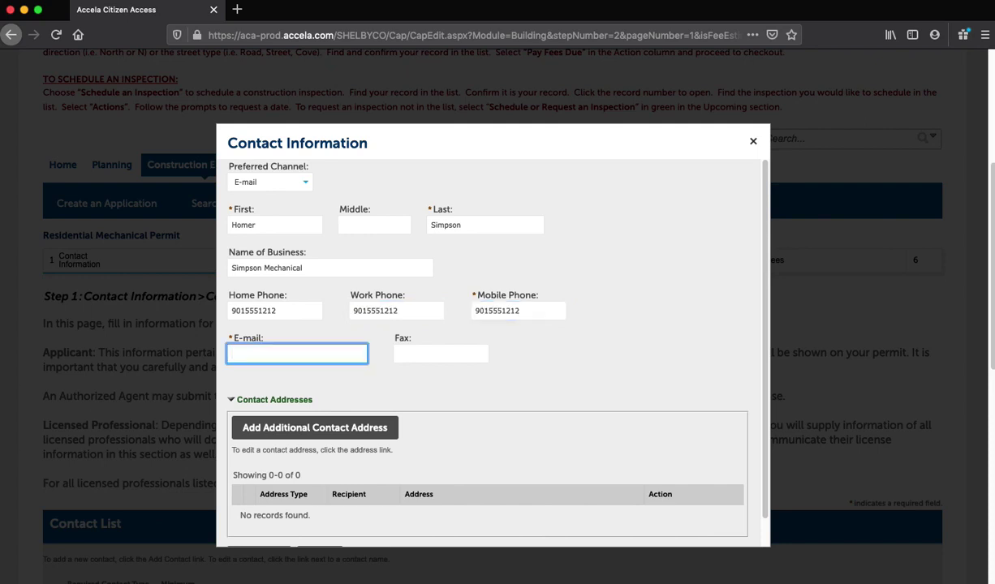
{"action": "key", "text": "Tab"}
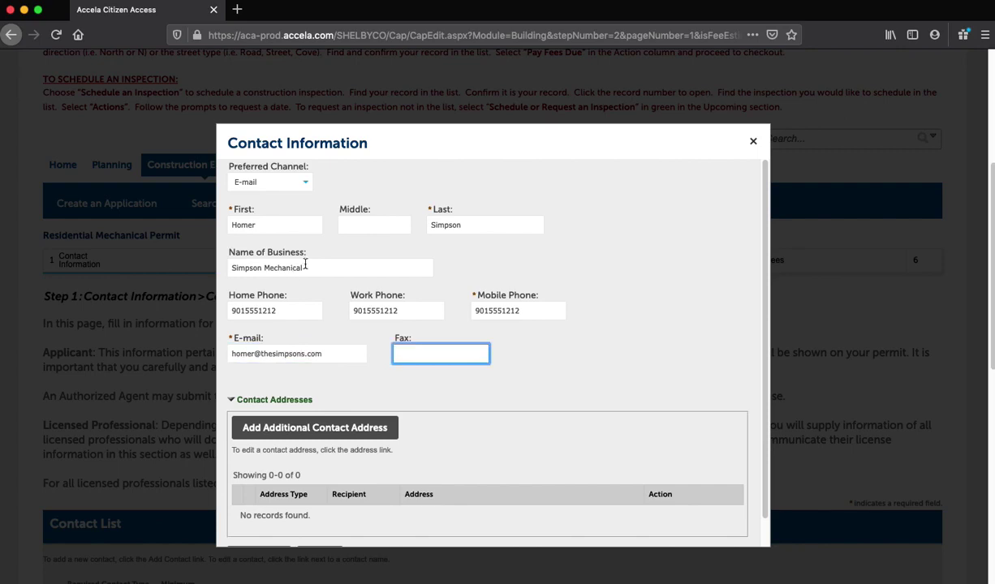
{"action": "scroll", "coordinate": [399, 316], "scroll_direction": "down", "scroll_amount": 5}
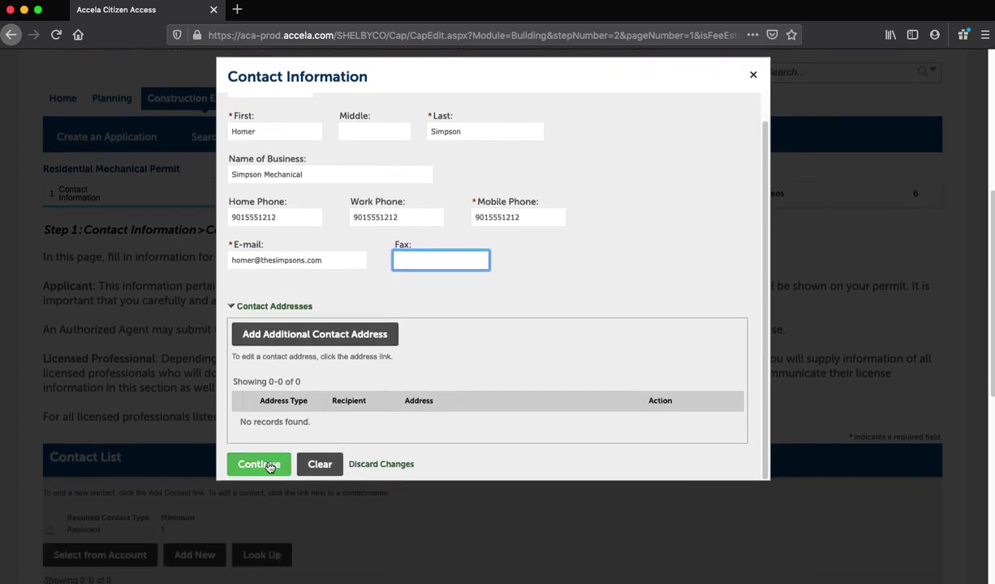
{"action": "left_click", "coordinate": [271, 465]}
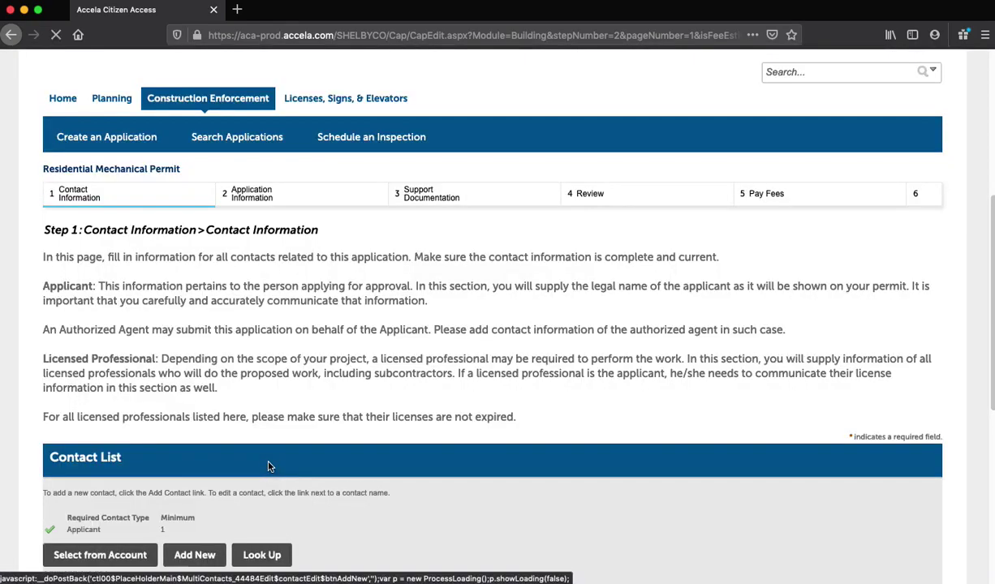
Step: Add a licensed professional of type Owner-Agent and enter the license number
{"action": "scroll", "coordinate": [266, 452], "scroll_direction": "down", "scroll_amount": 4}
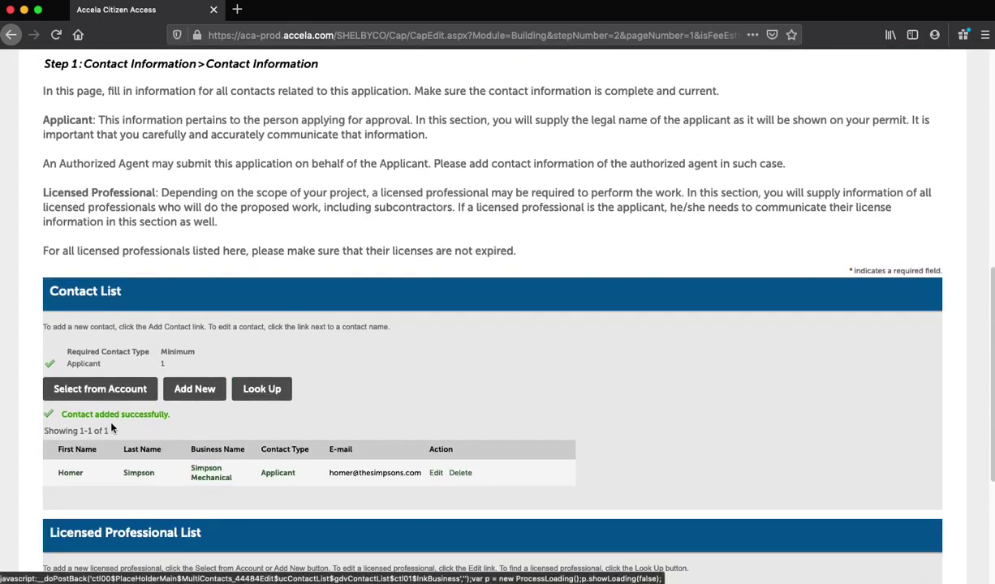
{"action": "scroll", "coordinate": [49, 255], "scroll_direction": "down", "scroll_amount": 5}
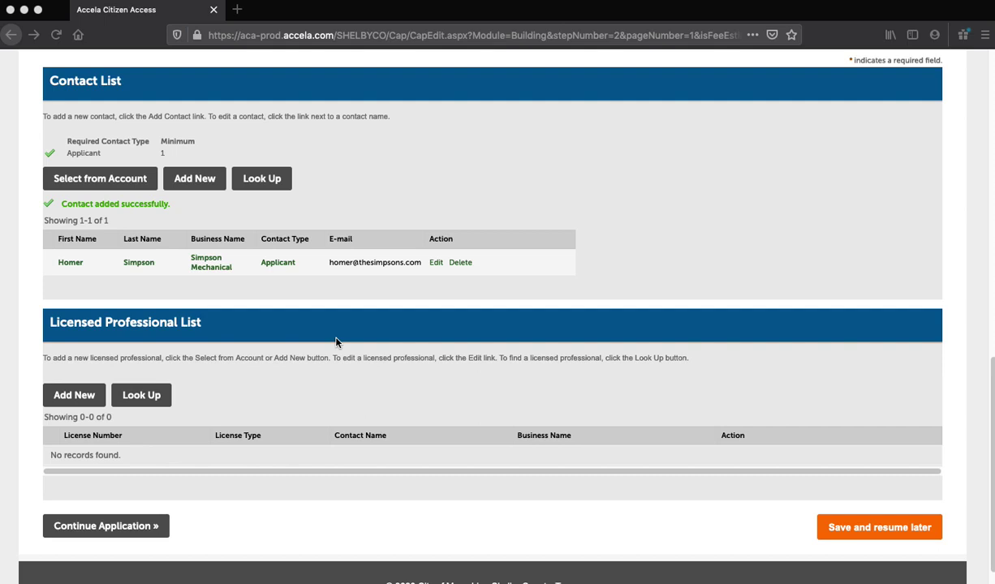
{"action": "left_click", "coordinate": [80, 402]}
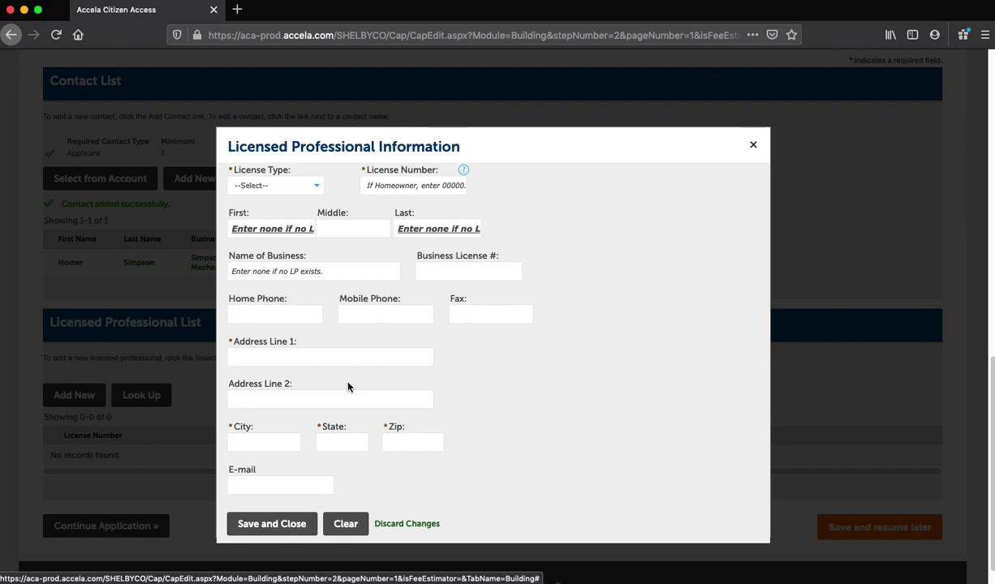
{"action": "left_click", "coordinate": [284, 186]}
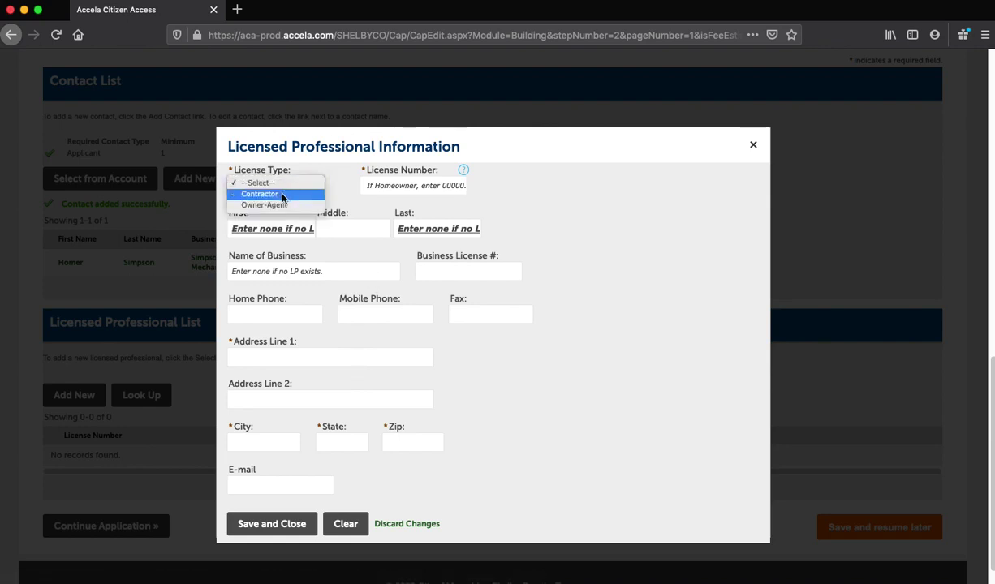
{"action": "left_click", "coordinate": [259, 204]}
{"action": "left_click", "coordinate": [386, 187]}
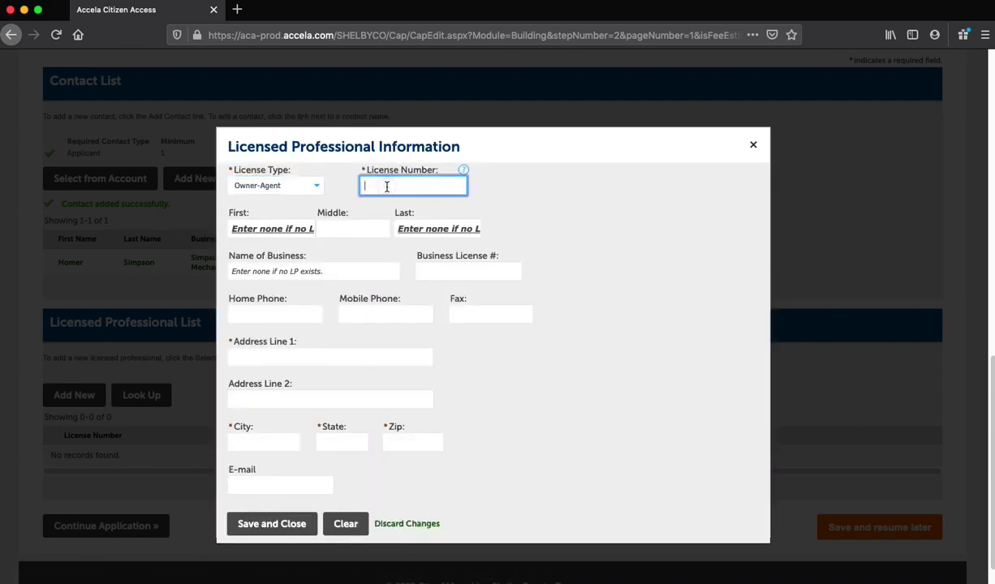
{"action": "type", "text": "00000"}
Step: Enter the professional's first and last names, business name, and home and mobile phones
{"action": "left_click", "coordinate": [271, 228]}
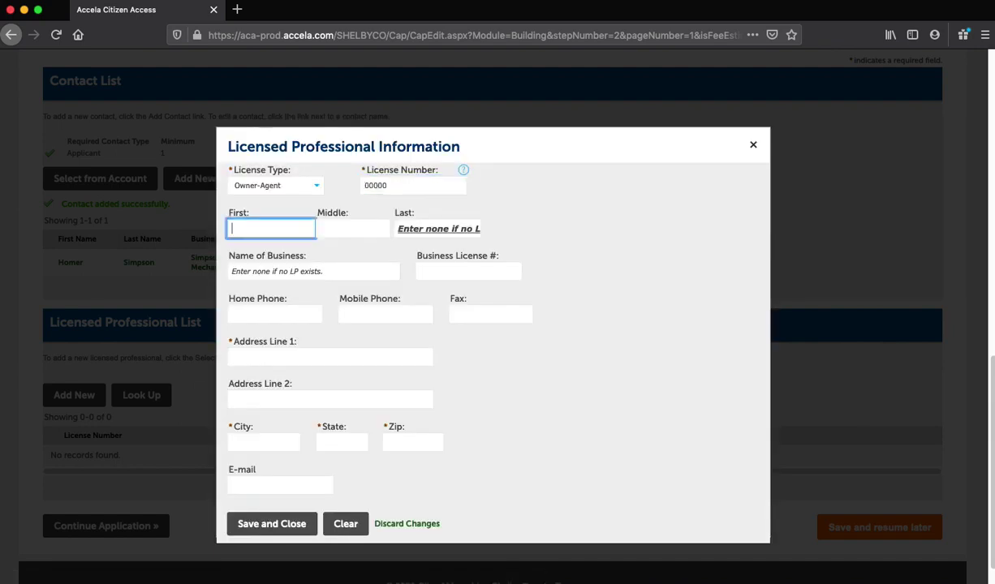
{"action": "type", "text": "Homer"}
{"action": "key", "text": "Tab"}
{"action": "key", "text": "Tab"}
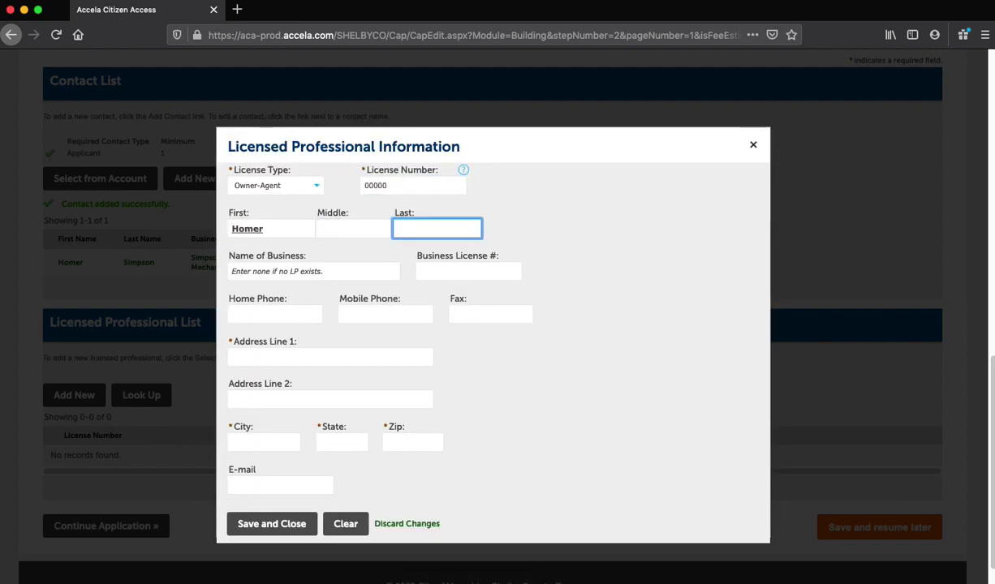
{"action": "type", "text": "Simpson"}
{"action": "key", "text": "Tab"}
{"action": "type", "text": "Simpson"}
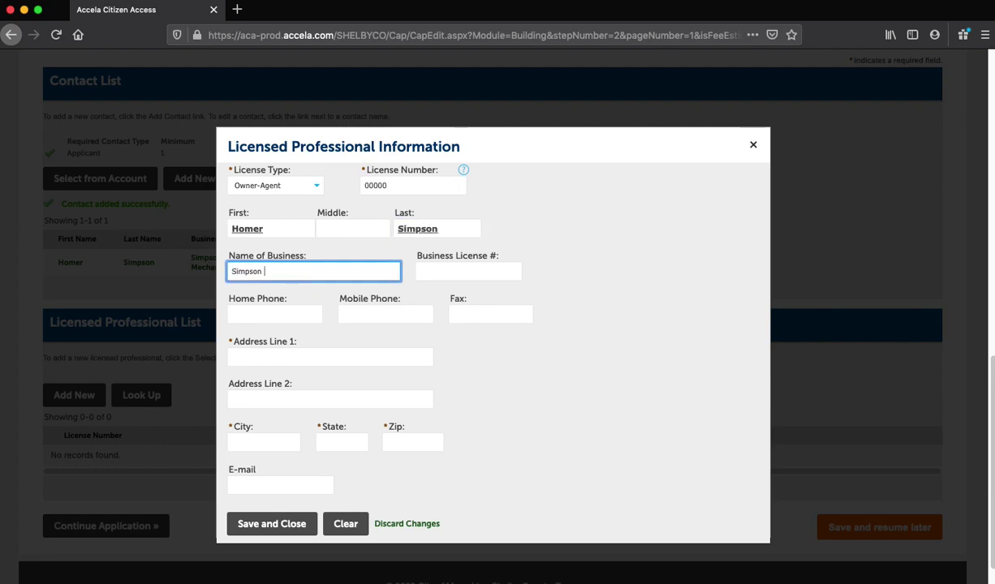
{"action": "type", "text": " Mechanical"}
{"action": "key", "text": "Tab"}
{"action": "type", "text": "90155"}
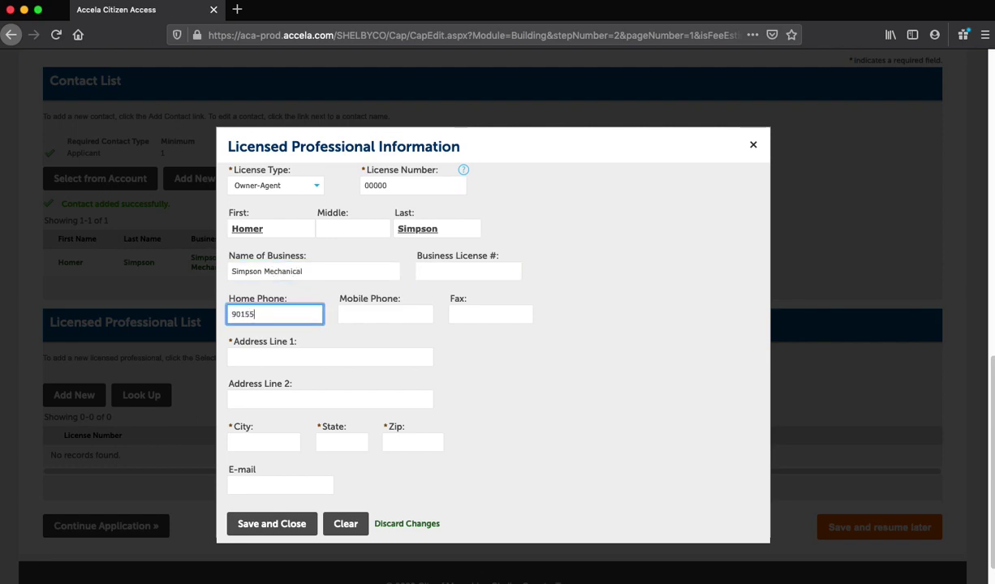
{"action": "type", "text": "51212"}
{"action": "key", "text": "Tab"}
{"action": "type", "text": "9015551212"}
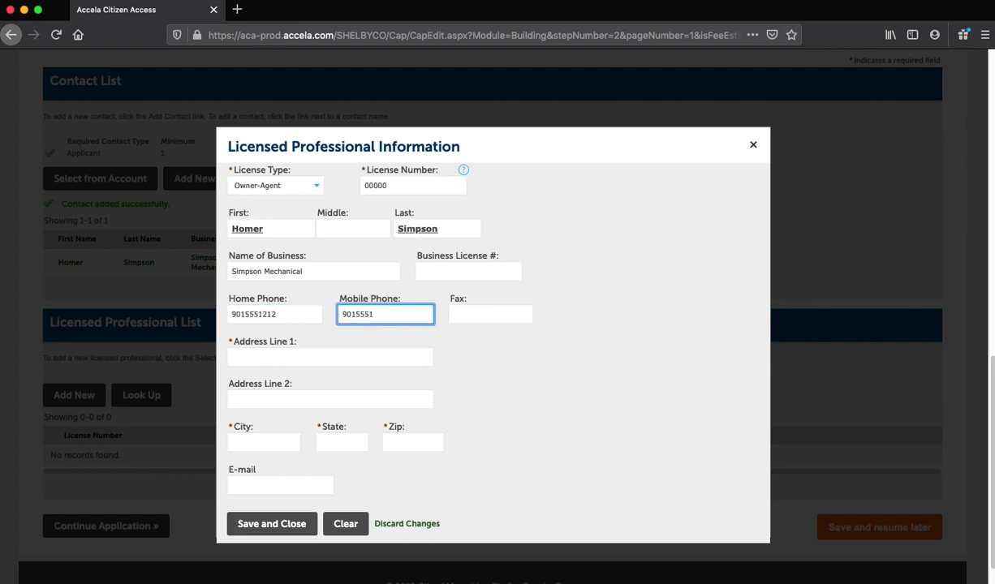
{"action": "key", "text": "Tab"}
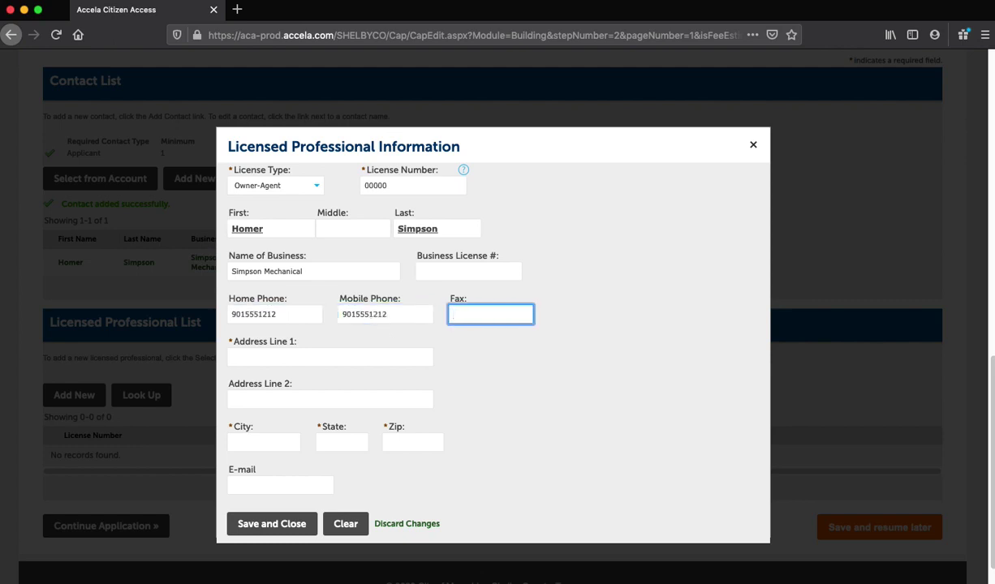
Step: Fill in the professional's street address, city, state, zip and e-mail, then save
{"action": "left_click", "coordinate": [329, 357]}
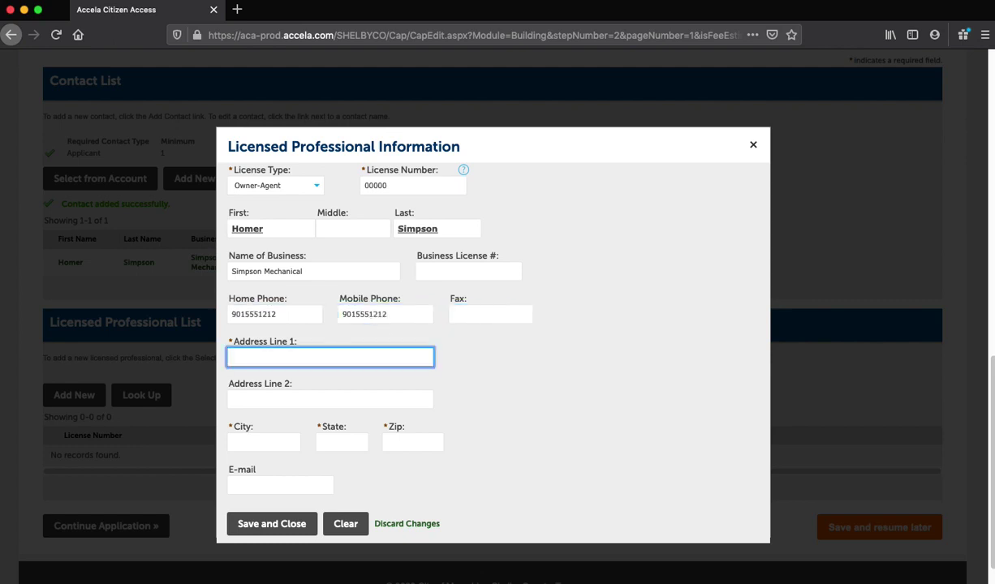
{"action": "type", "text": "123 Main Street"}
{"action": "key", "text": "Tab"}
{"action": "key", "text": "Tab"}
{"action": "type", "text": "Memphis"}
{"action": "key", "text": "Tab"}
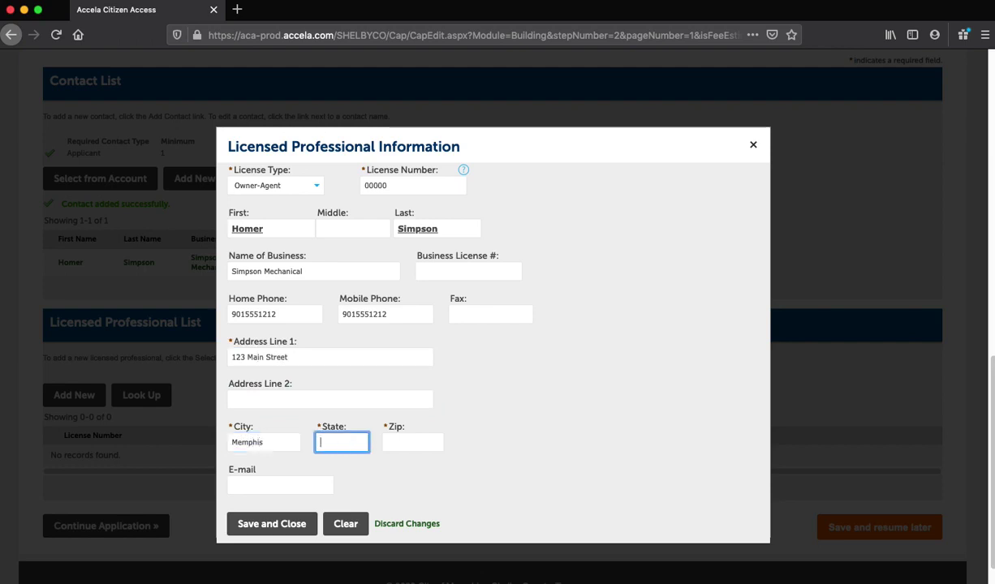
{"action": "type", "text": "TN"}
{"action": "key", "text": "Tab"}
{"action": "type", "text": "38115"}
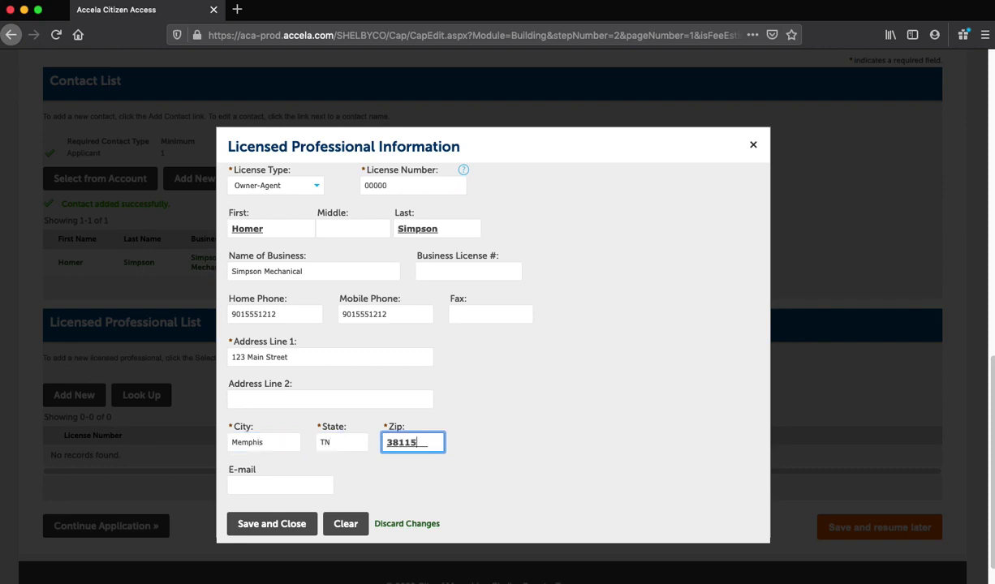
{"action": "key", "text": "Tab"}
{"action": "type", "text": "homer"}
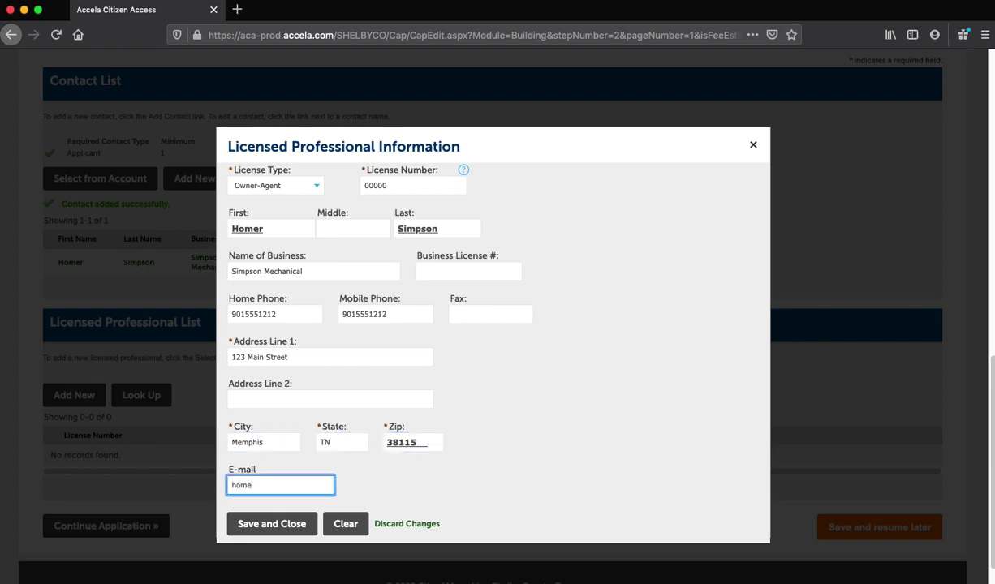
{"action": "type", "text": "@thesimpsons.com"}
{"action": "left_click", "coordinate": [258, 525]}
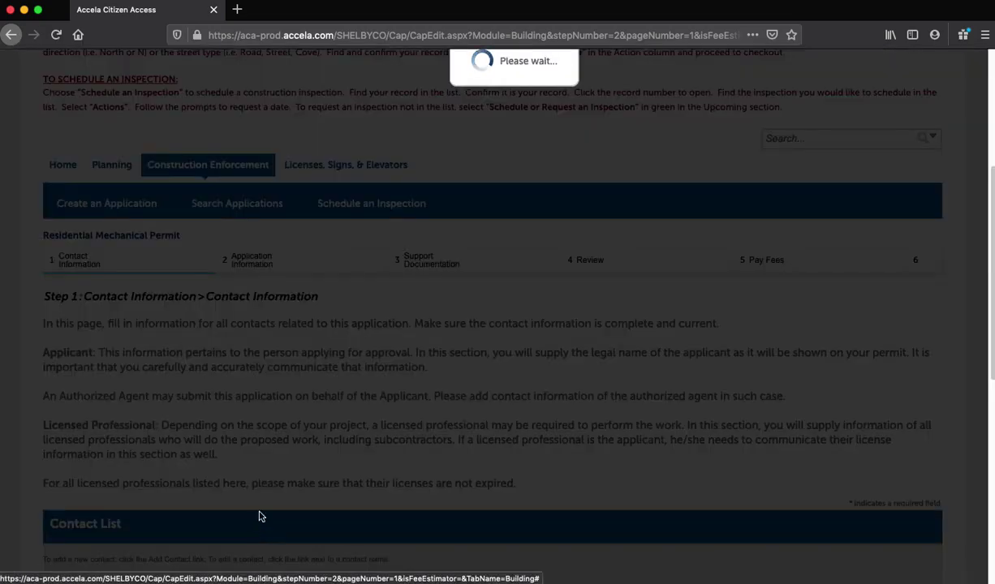
Step: Continue past the Licensed Professional List to Step 2 Work Location
{"action": "scroll", "coordinate": [253, 370], "scroll_direction": "down", "scroll_amount": 1}
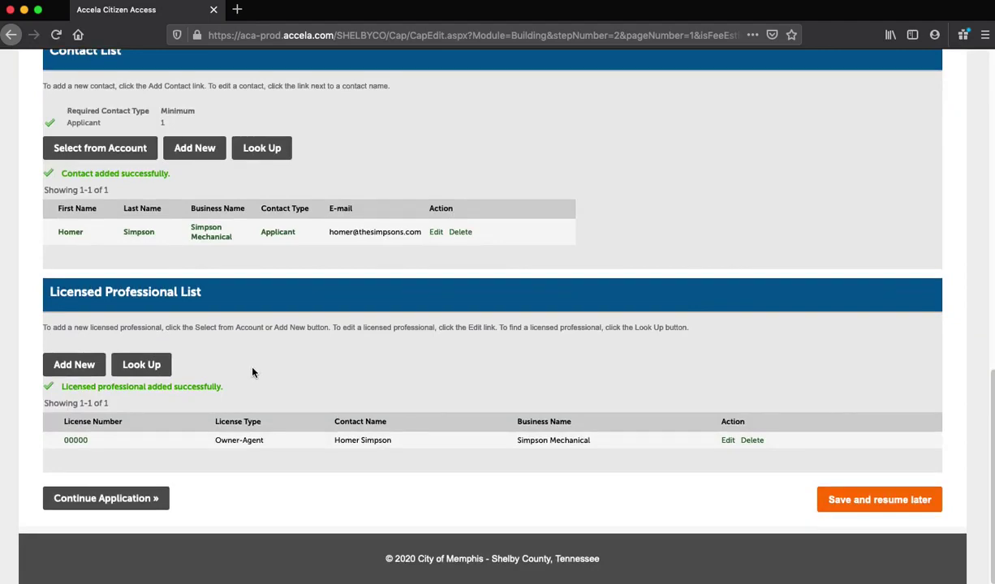
{"action": "left_click", "coordinate": [108, 498]}
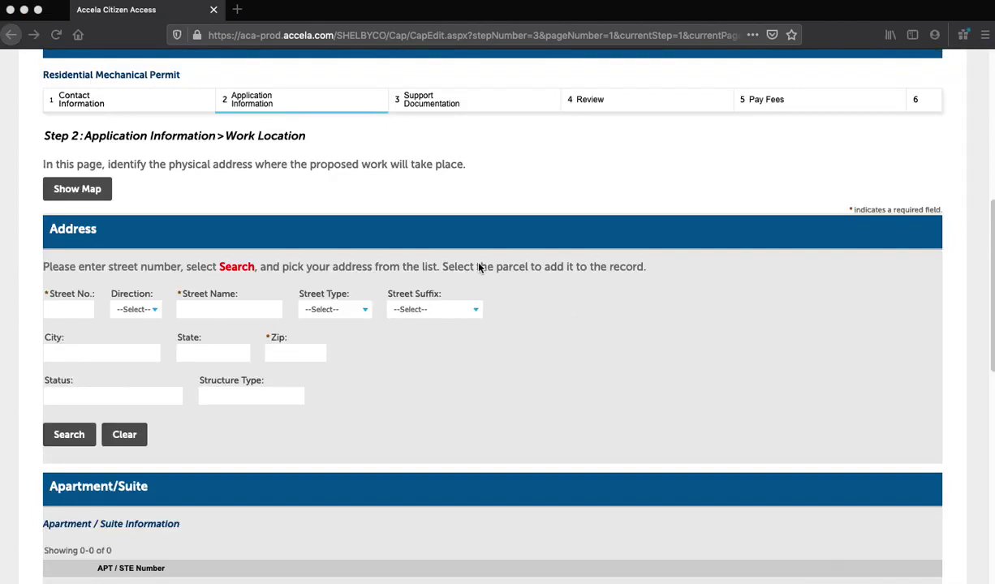
Step: Search by street number and name, then select the Memphis Government (General) address
{"action": "left_click", "coordinate": [66, 308]}
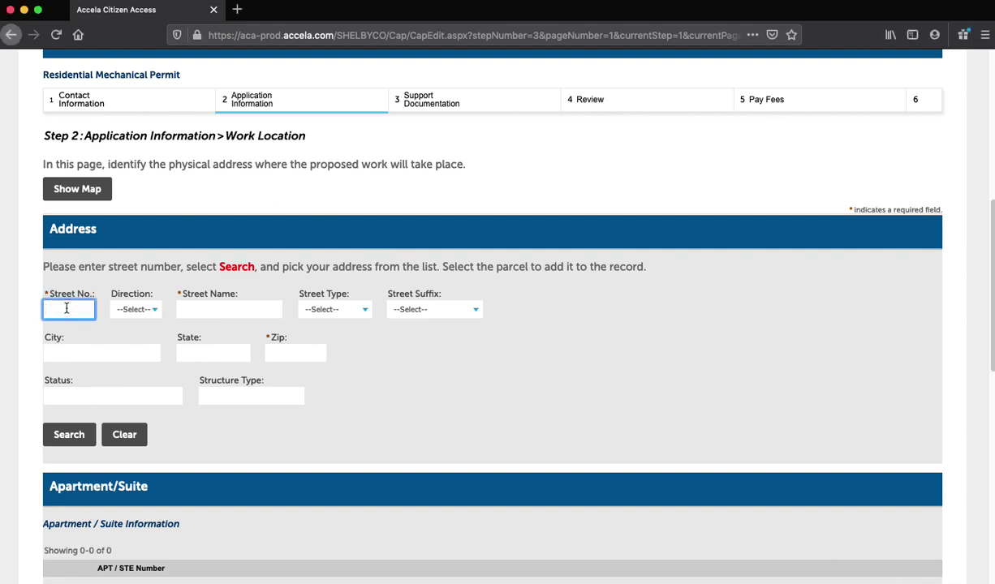
{"action": "type", "text": "160"}
{"action": "left_click", "coordinate": [135, 309]}
{"action": "left_click", "coordinate": [229, 309]}
{"action": "type", "text": "main"}
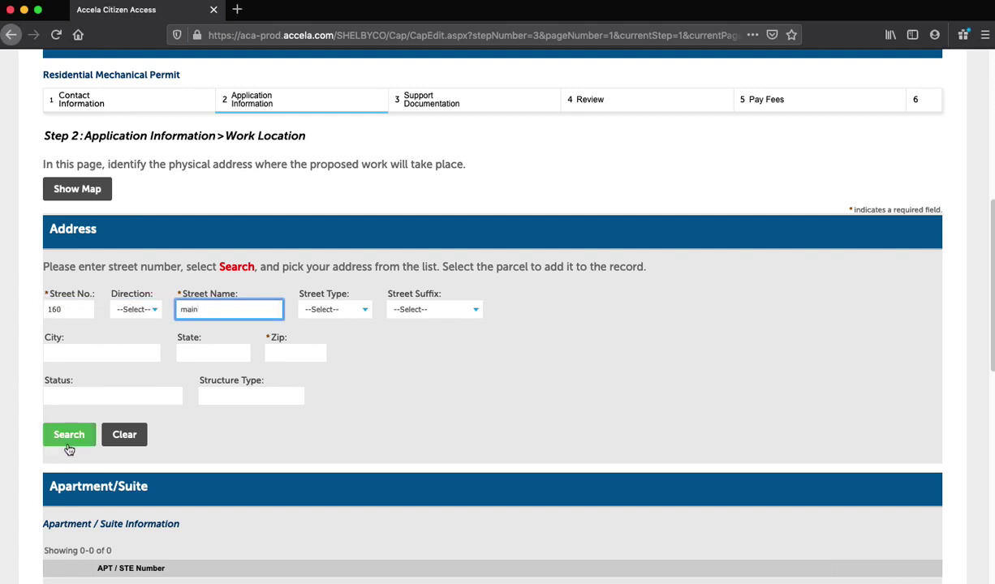
{"action": "left_click", "coordinate": [65, 436]}
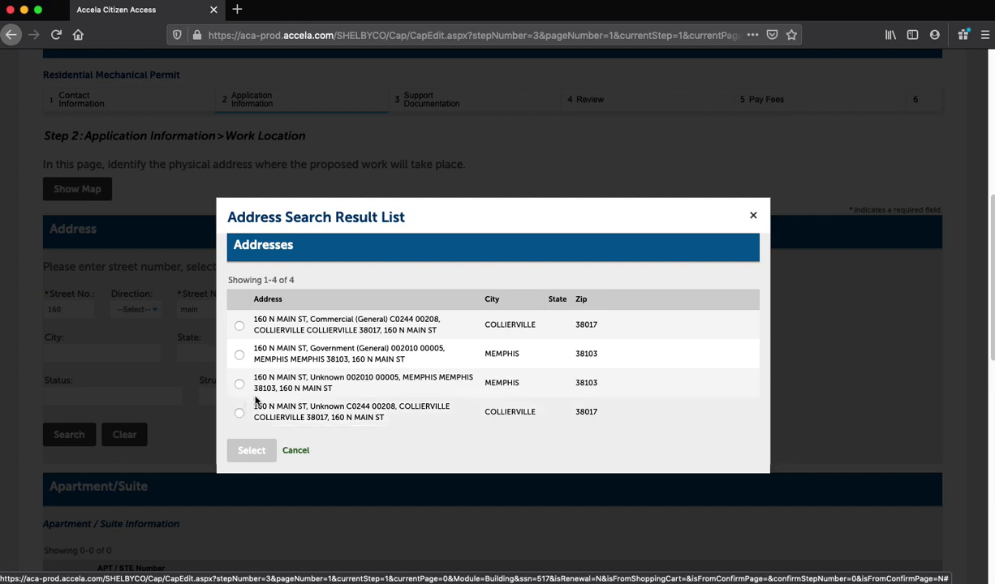
{"action": "left_click", "coordinate": [239, 355]}
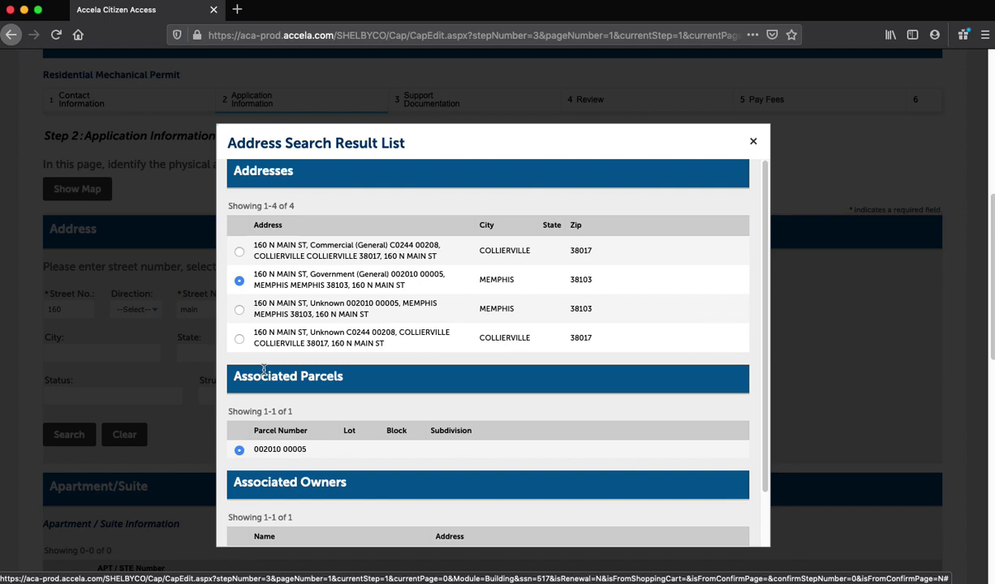
{"action": "scroll", "coordinate": [264, 369], "scroll_direction": "down", "scroll_amount": 5}
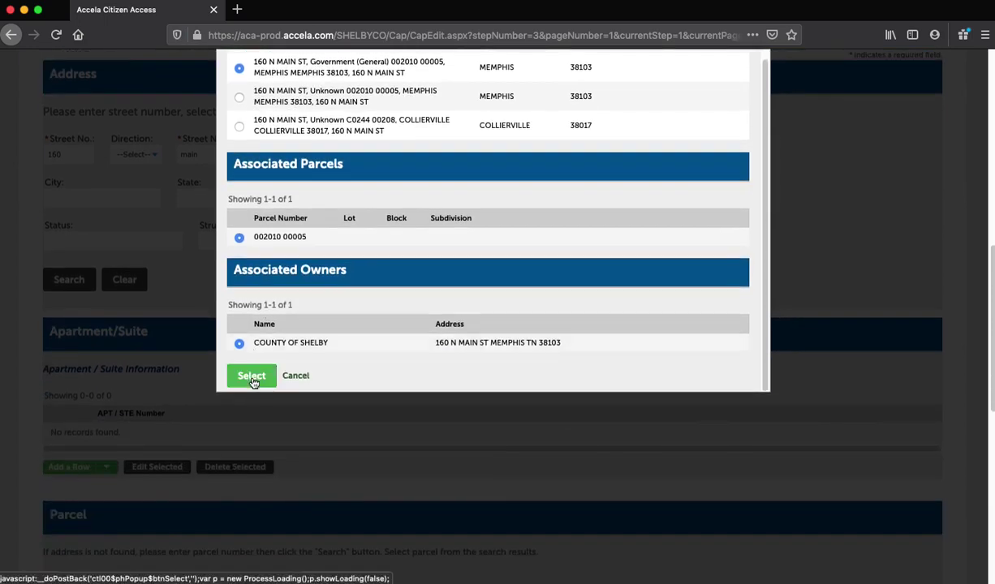
{"action": "left_click", "coordinate": [252, 379]}
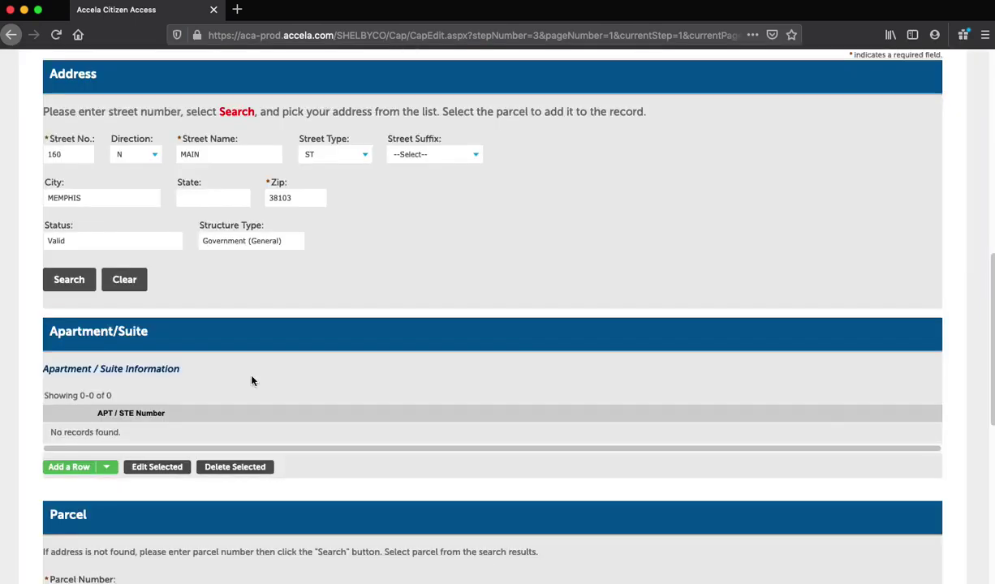
Step: Scroll down to review the filled Parcel and Owner sections
{"action": "scroll", "coordinate": [251, 379], "scroll_direction": "down", "scroll_amount": 4}
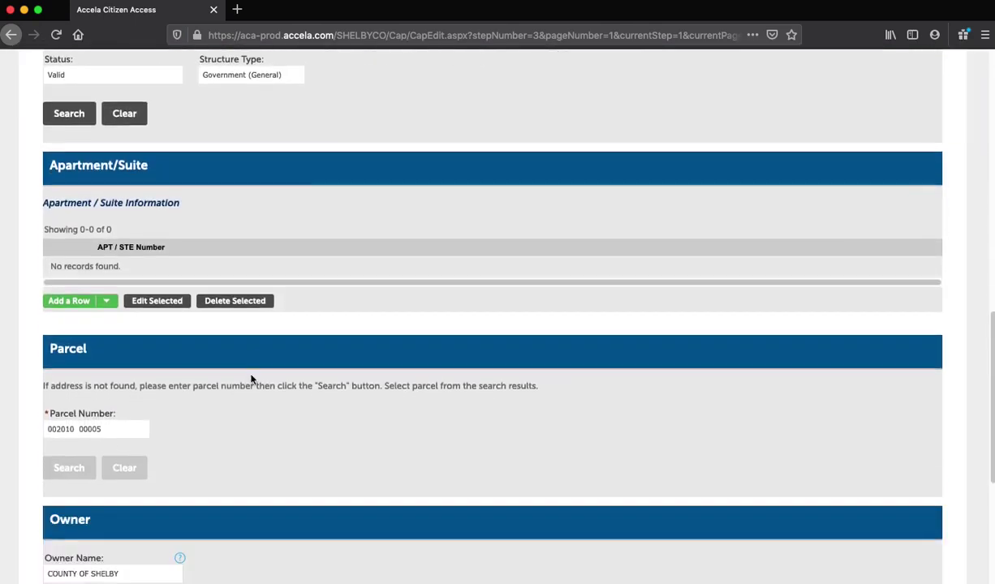
{"action": "scroll", "coordinate": [251, 380], "scroll_direction": "down", "scroll_amount": 7}
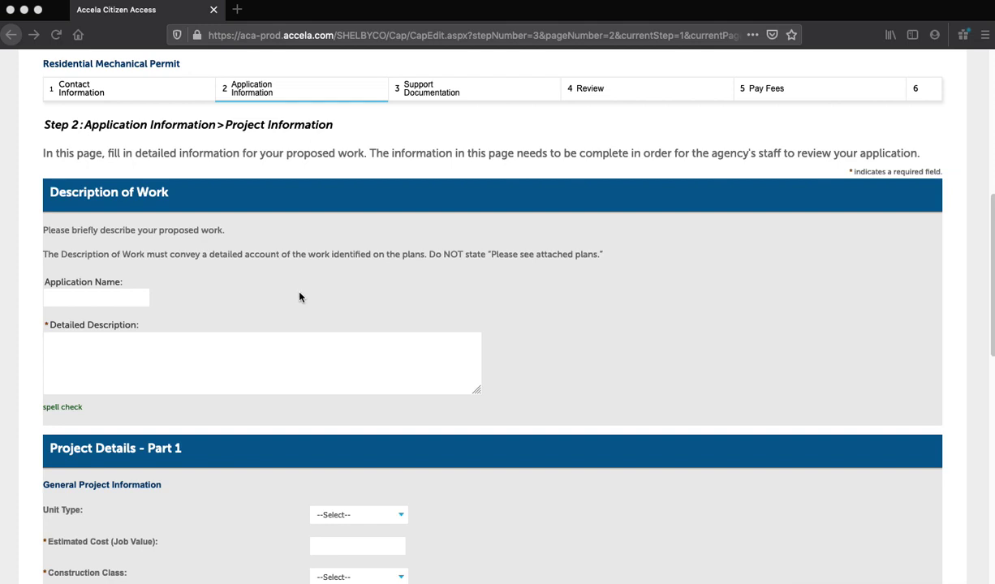
Step: Enter 'Statue Work' as Application Name and 'Setup statue in garden' as Detailed Description
{"action": "scroll", "coordinate": [260, 292], "scroll_direction": "down", "scroll_amount": 1}
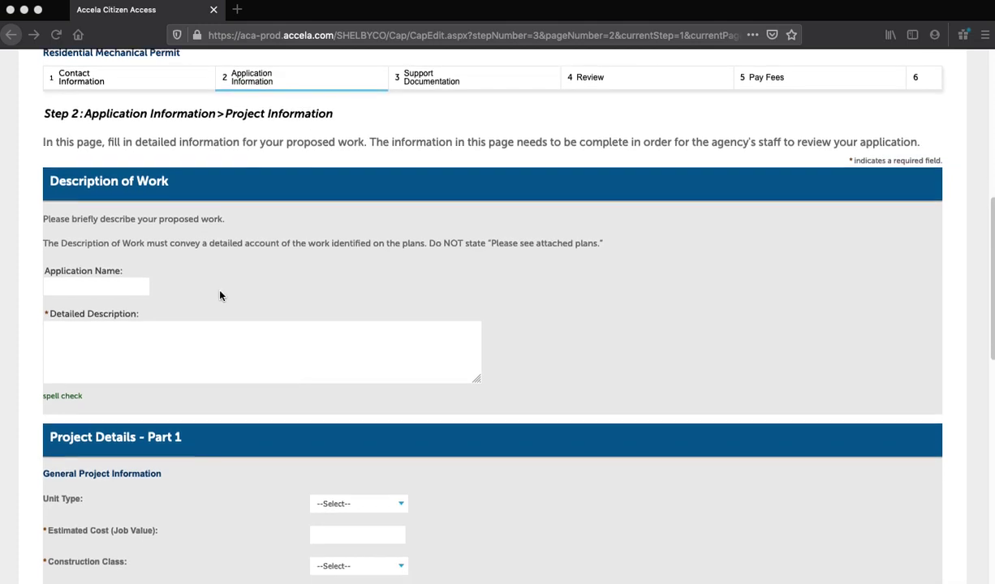
{"action": "left_click", "coordinate": [94, 286]}
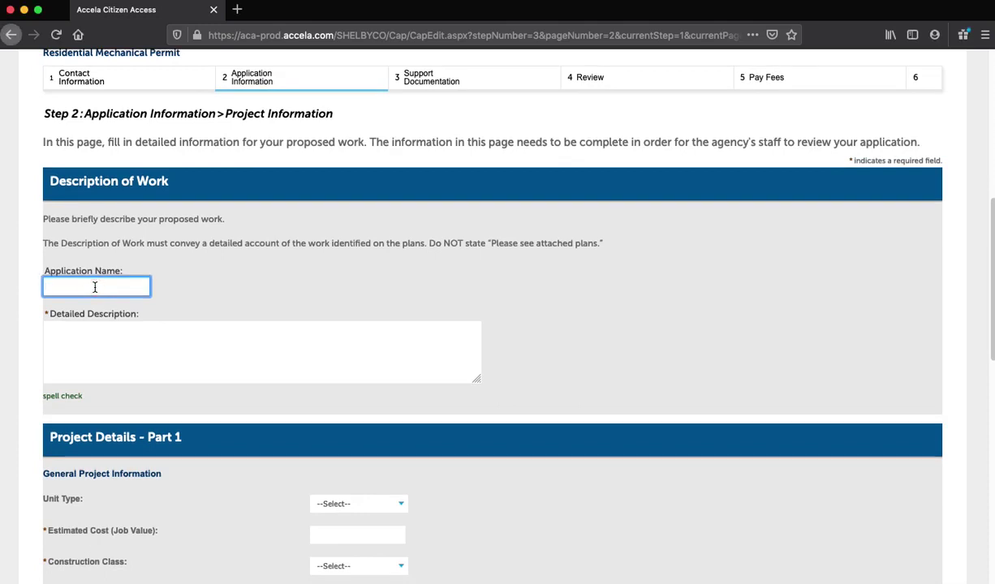
{"action": "type", "text": "Statue"}
{"action": "type", "text": "Work"}
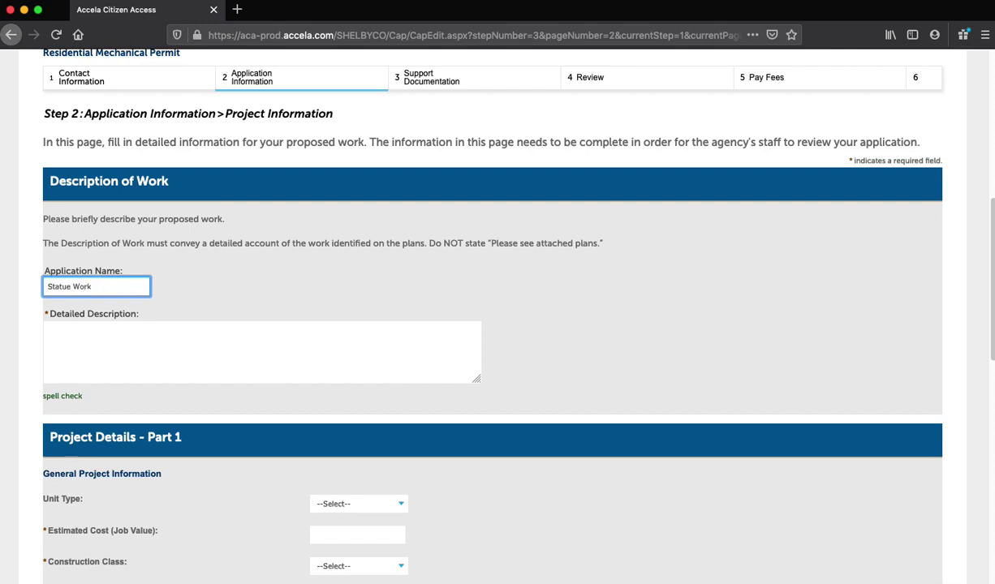
{"action": "left_click", "coordinate": [47, 328]}
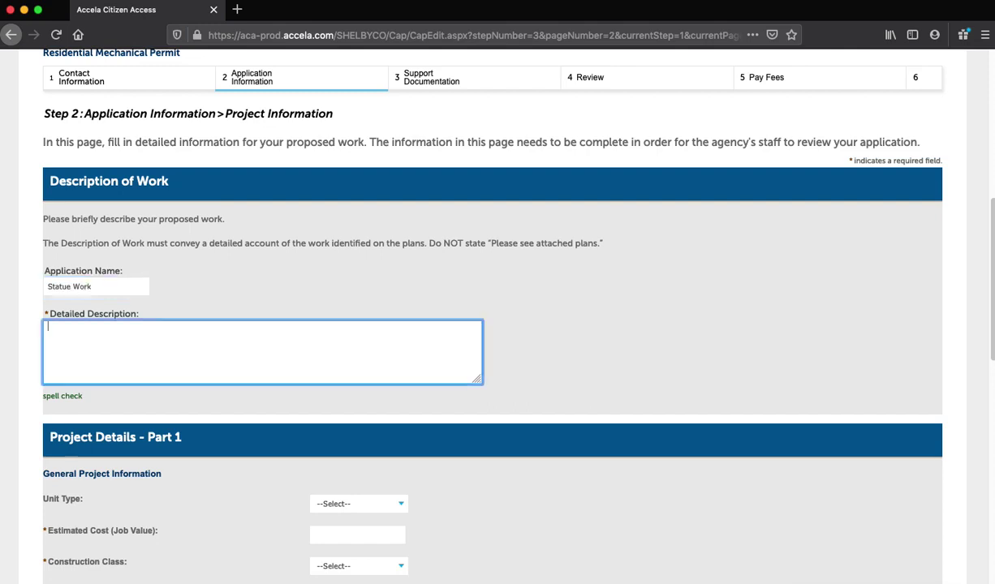
{"action": "type", "text": "Setup statue in garden"}
Step: Set unit type Other, estimated job cost 100 and construction class Existing
{"action": "scroll", "coordinate": [171, 293], "scroll_direction": "down", "scroll_amount": 4}
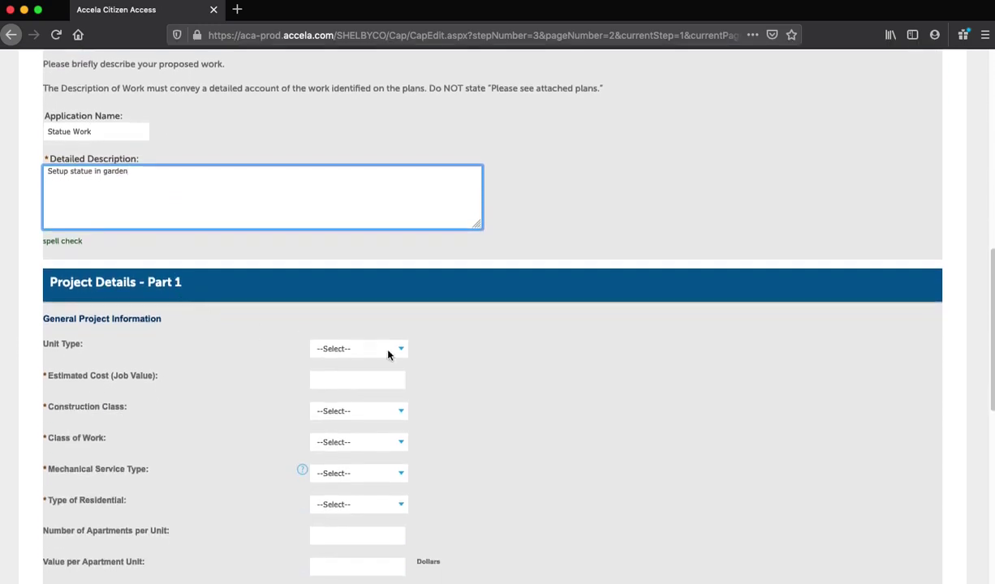
{"action": "left_click", "coordinate": [386, 350]}
{"action": "left_click", "coordinate": [365, 359]}
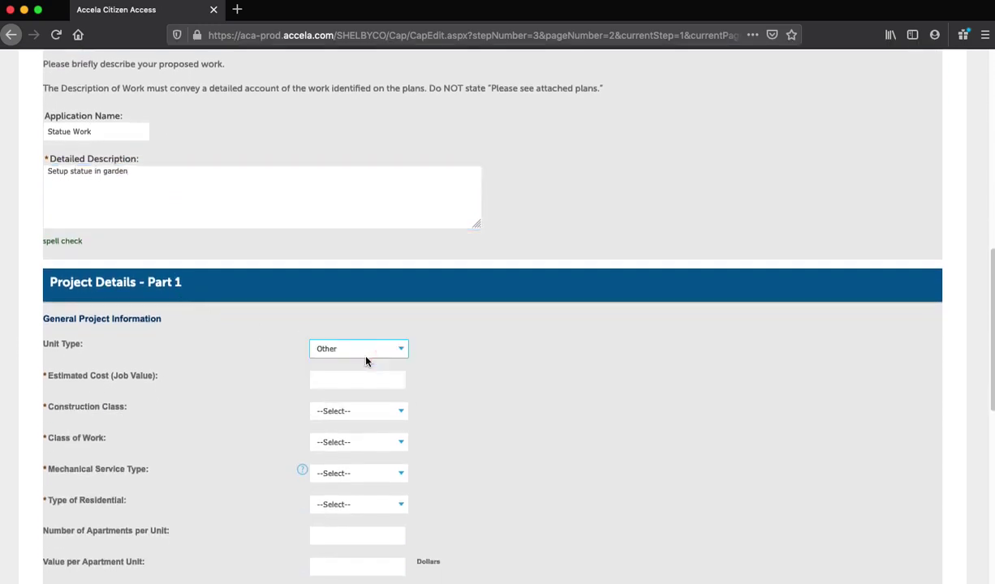
{"action": "left_click", "coordinate": [362, 378]}
{"action": "type", "text": "100"}
{"action": "left_click", "coordinate": [381, 411]}
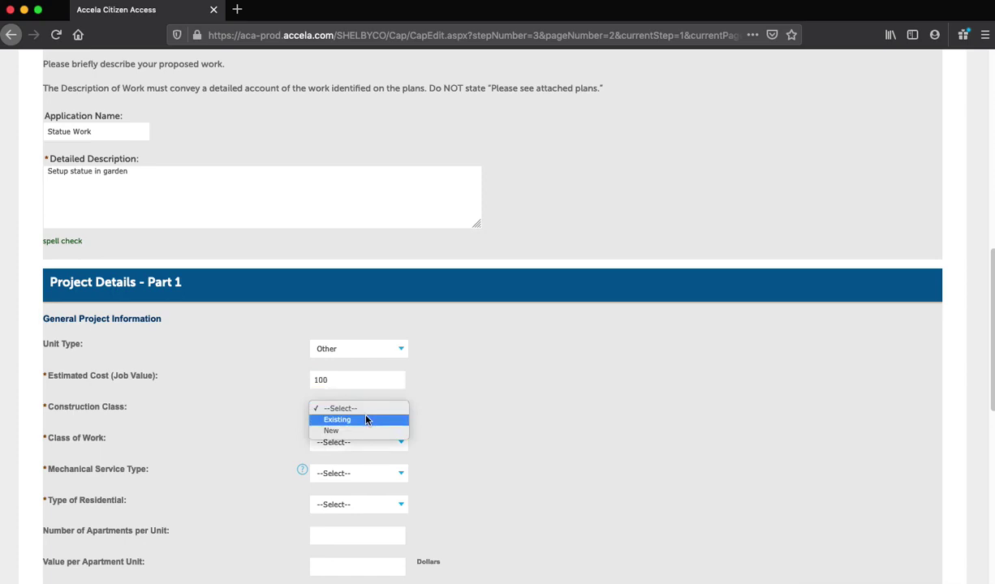
{"action": "left_click", "coordinate": [366, 419]}
Step: Set class of work Repair, mechanical service type Dwelling, residential type Single Family
{"action": "left_click", "coordinate": [367, 442]}
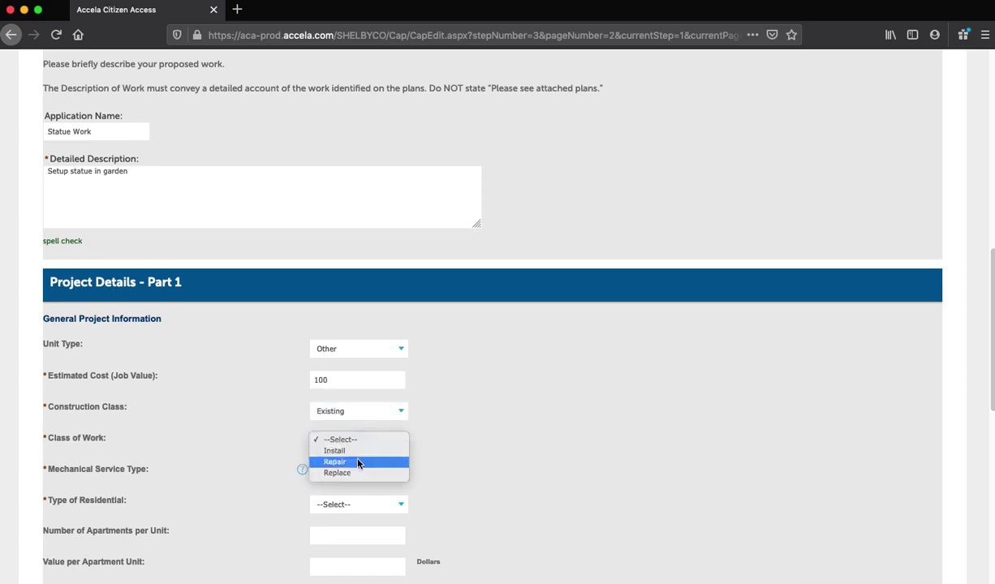
{"action": "left_click", "coordinate": [358, 462]}
{"action": "left_click", "coordinate": [361, 476]}
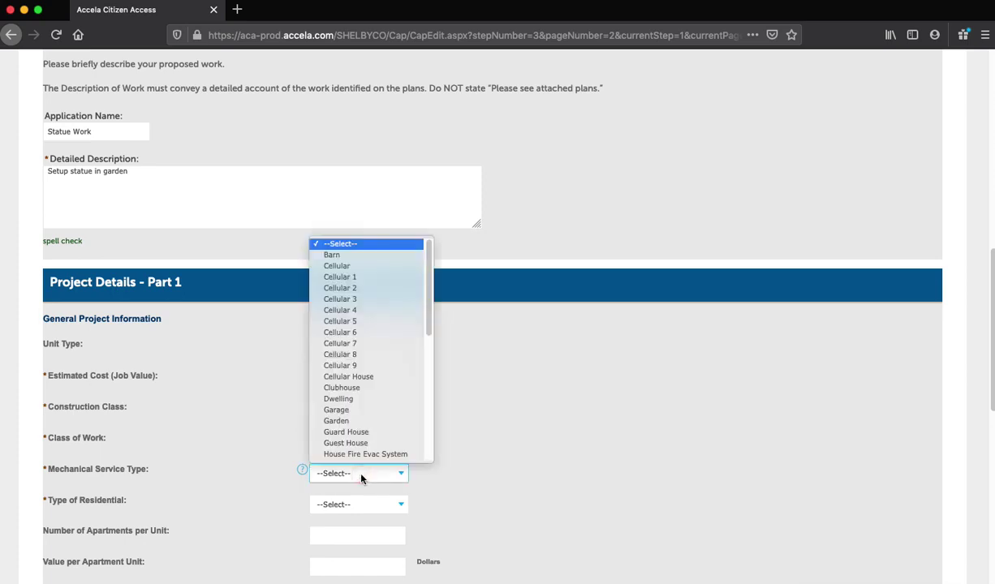
{"action": "left_click", "coordinate": [339, 398]}
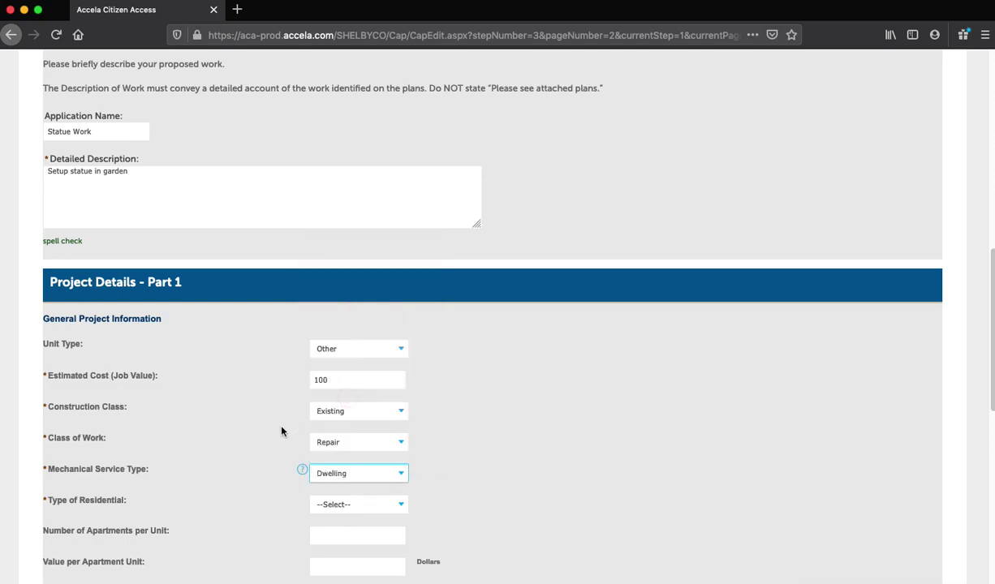
{"action": "left_click", "coordinate": [340, 506]}
{"action": "left_click", "coordinate": [347, 524]}
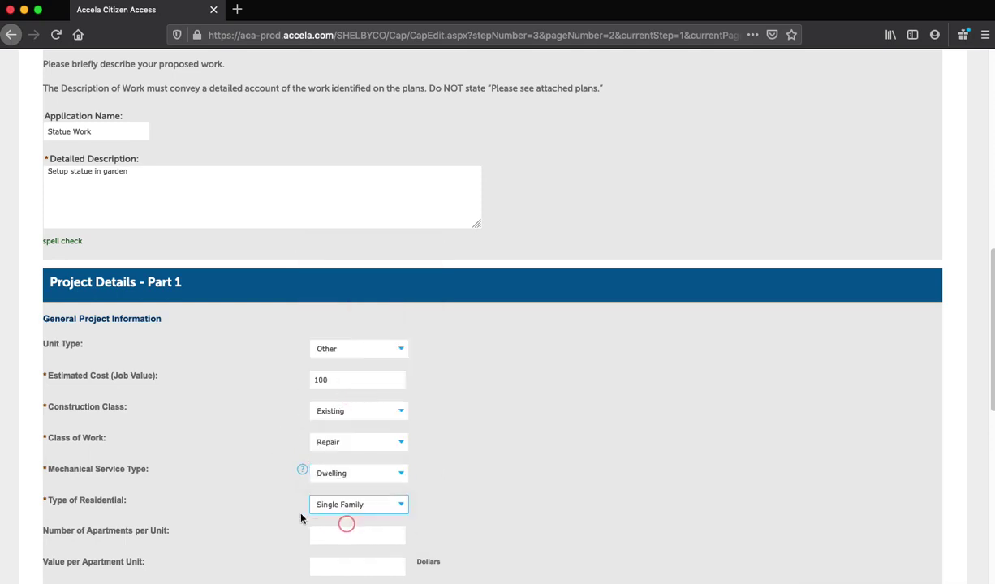
Step: Answer No for State License and submit the project details
{"action": "scroll", "coordinate": [249, 497], "scroll_direction": "down", "scroll_amount": 5}
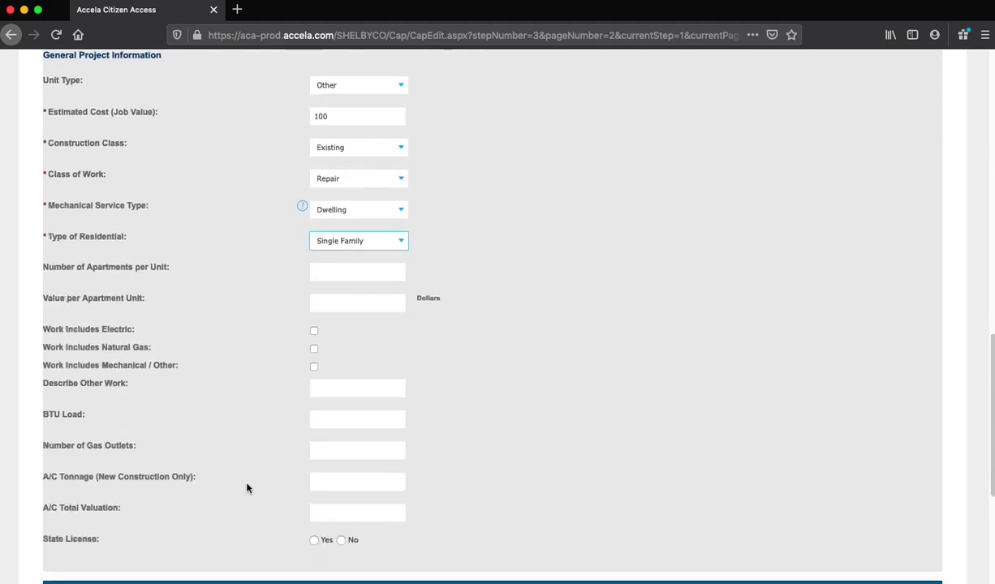
{"action": "scroll", "coordinate": [248, 487], "scroll_direction": "down", "scroll_amount": 1}
{"action": "left_click", "coordinate": [341, 506]}
{"action": "scroll", "coordinate": [249, 454], "scroll_direction": "down", "scroll_amount": 3}
{"action": "scroll", "coordinate": [248, 455], "scroll_direction": "down", "scroll_amount": 1}
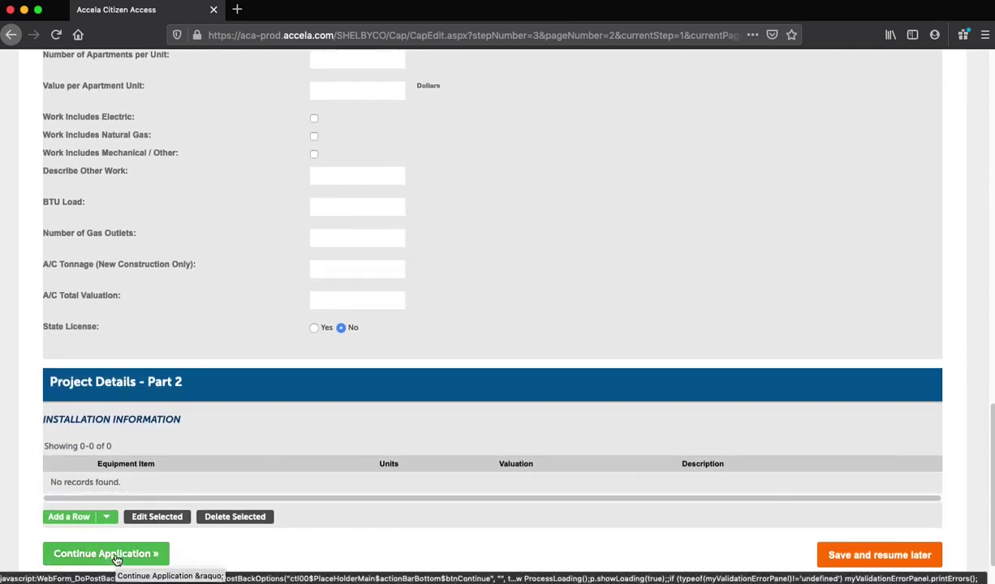
{"action": "left_click", "coordinate": [113, 556]}
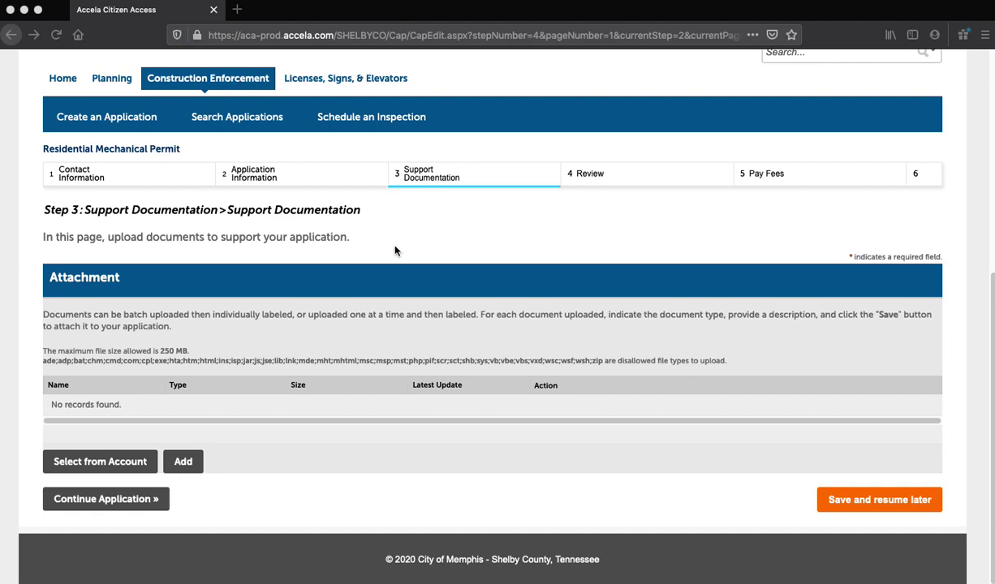
Step: Upload accela-attached-document.pdf from the Desktop as a supporting document
{"action": "left_click", "coordinate": [183, 462]}
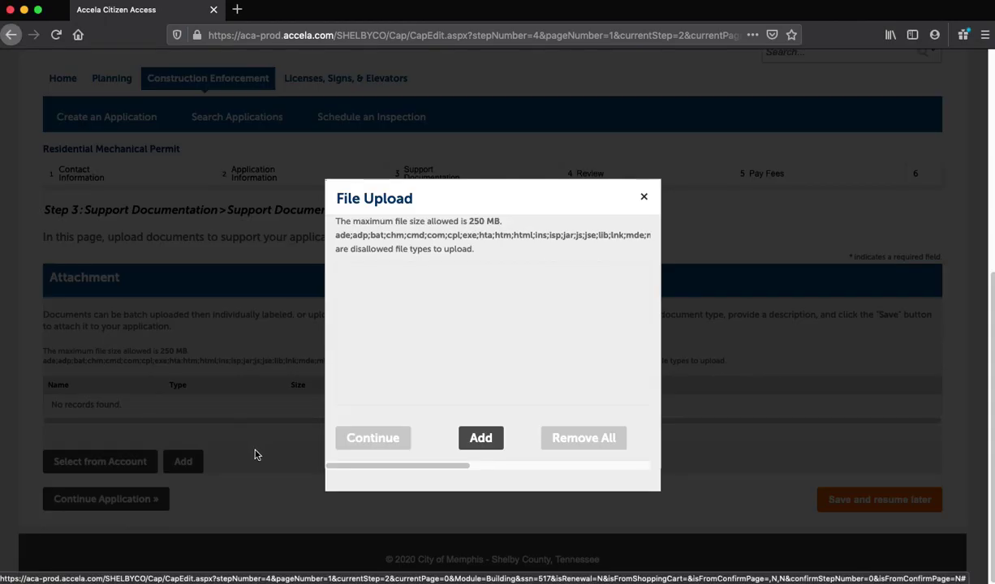
{"action": "left_click", "coordinate": [481, 439]}
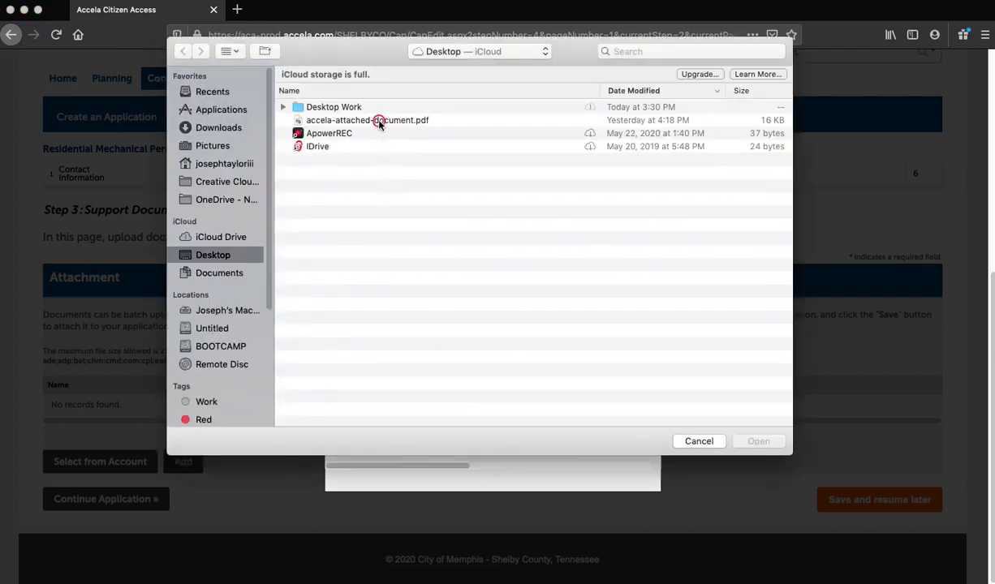
{"action": "left_click", "coordinate": [365, 120]}
{"action": "left_click", "coordinate": [756, 442]}
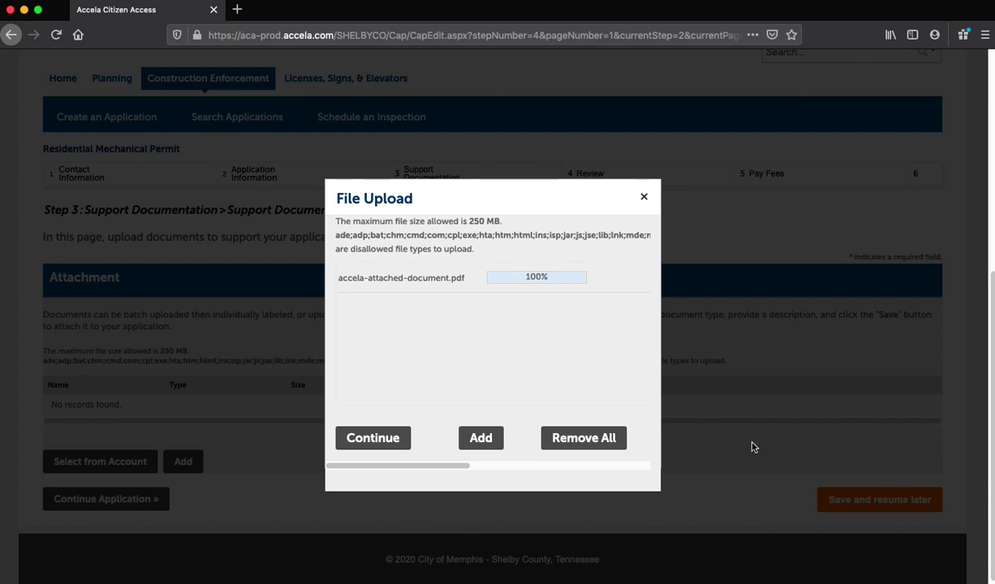
{"action": "left_click", "coordinate": [358, 441]}
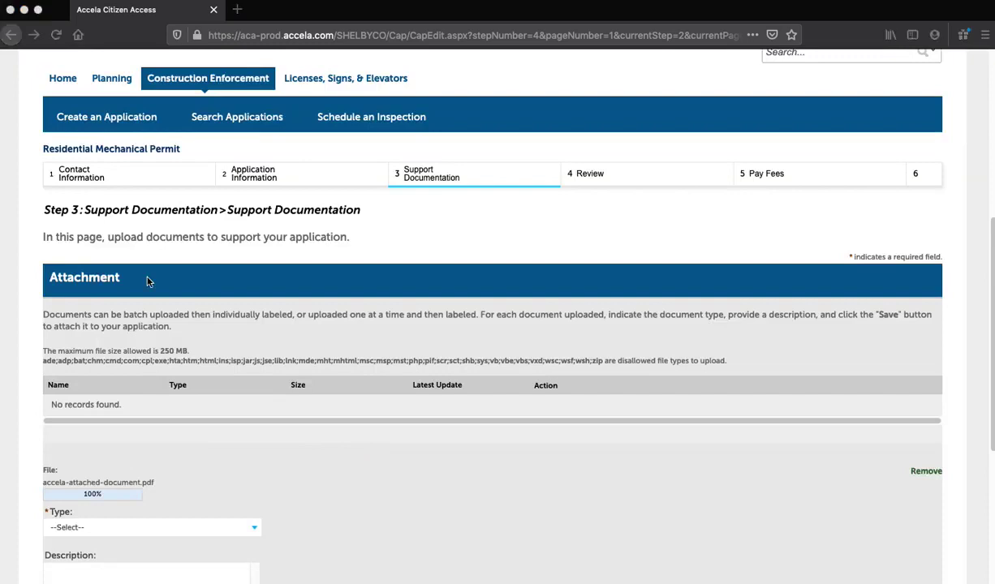
Step: Save the uploaded PDF with type MPE Design Drawings and description 'drawings'
{"action": "scroll", "coordinate": [298, 320], "scroll_direction": "down", "scroll_amount": 2}
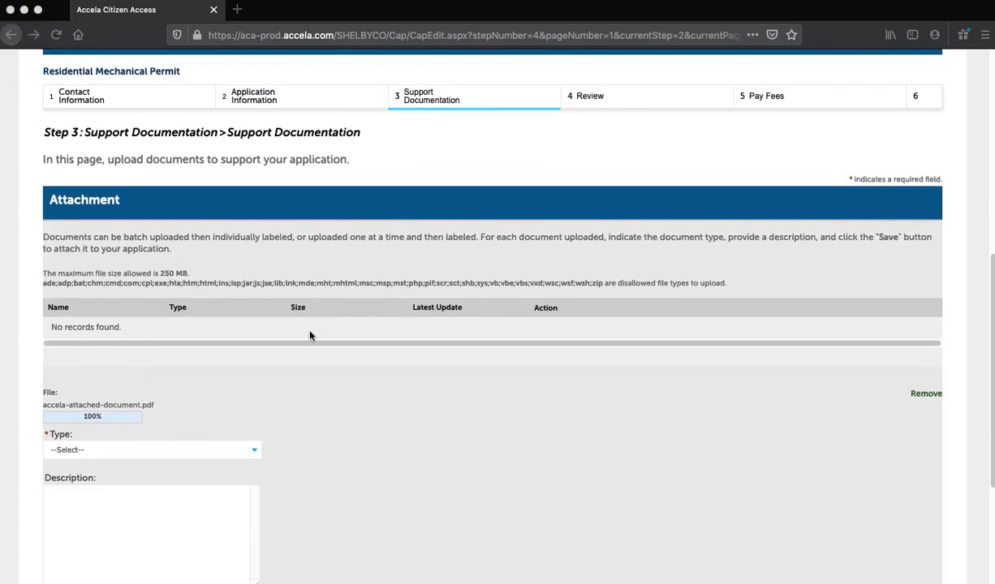
{"action": "scroll", "coordinate": [309, 335], "scroll_direction": "down", "scroll_amount": 3}
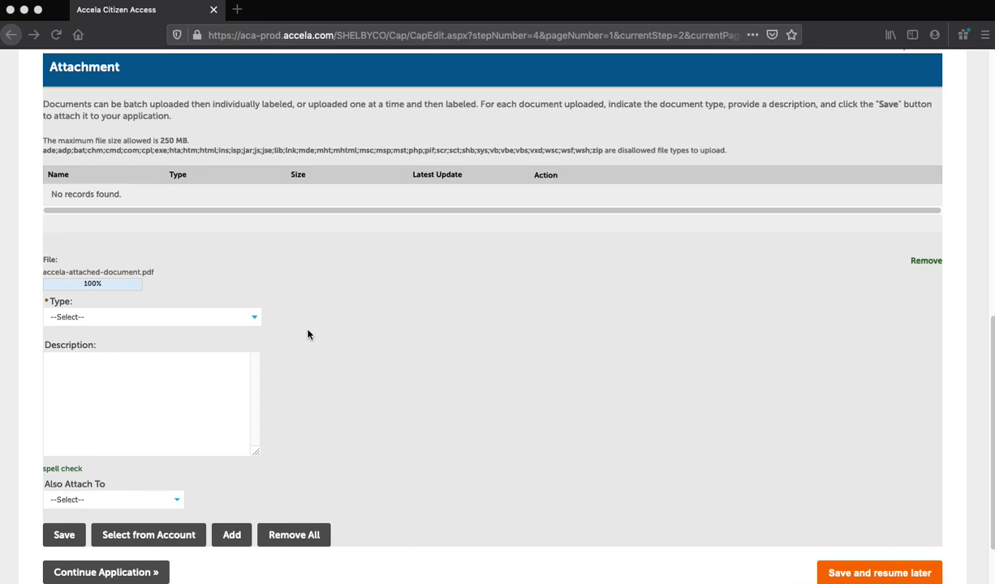
{"action": "left_click", "coordinate": [228, 324]}
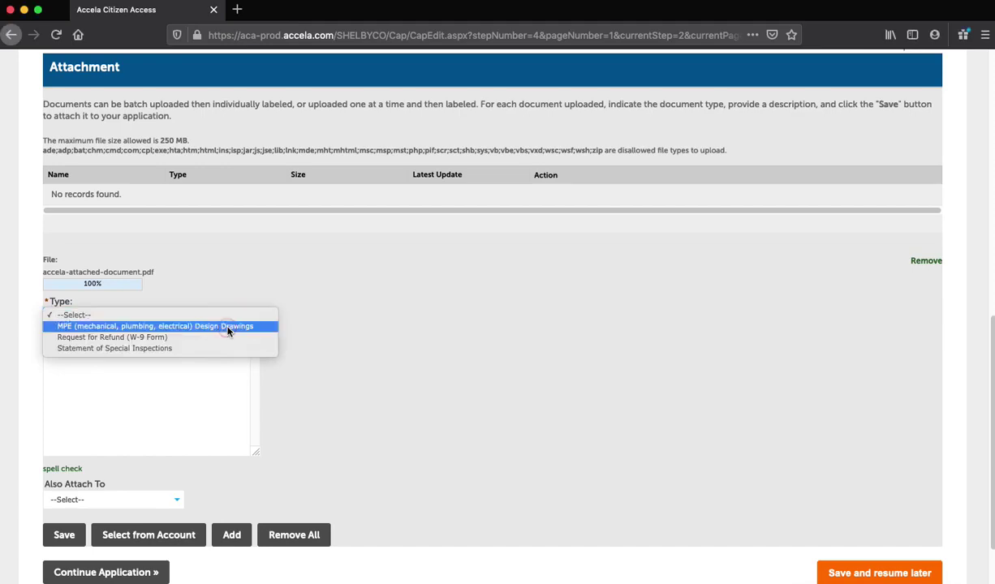
{"action": "left_click", "coordinate": [228, 326]}
{"action": "scroll", "coordinate": [216, 377], "scroll_direction": "down", "scroll_amount": 5}
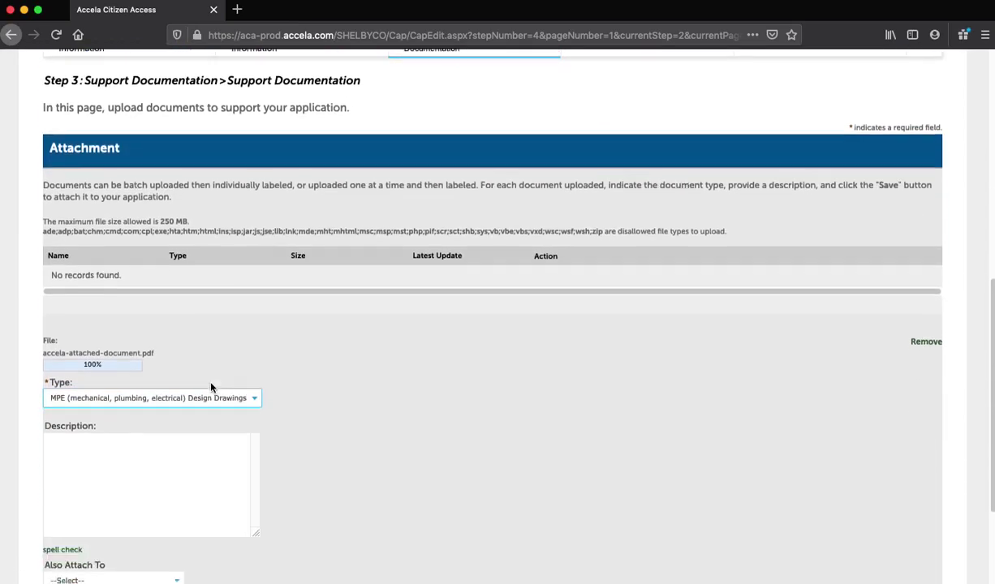
{"action": "left_click", "coordinate": [131, 451]}
{"action": "type", "text": "drawings"}
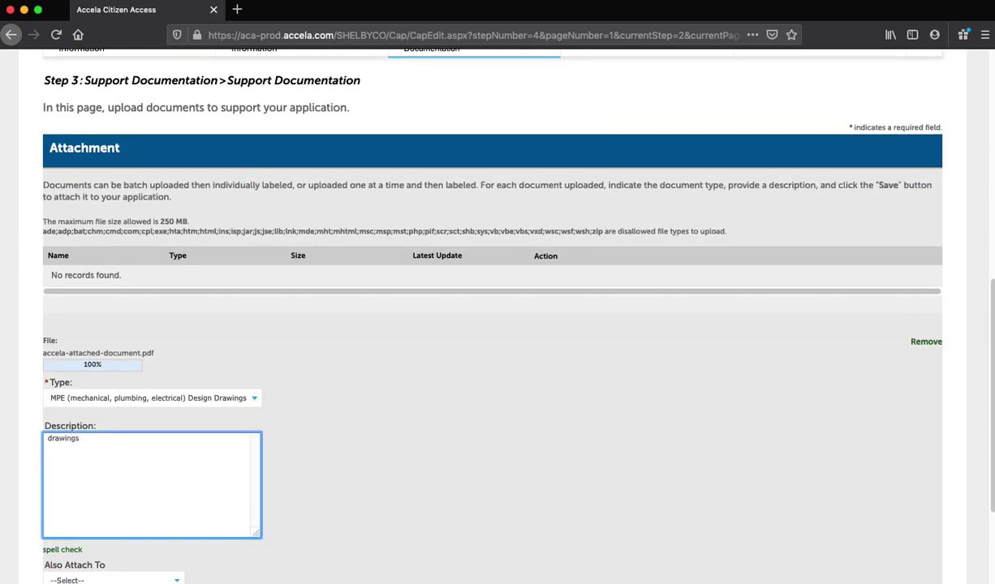
{"action": "scroll", "coordinate": [382, 440], "scroll_direction": "down", "scroll_amount": 3}
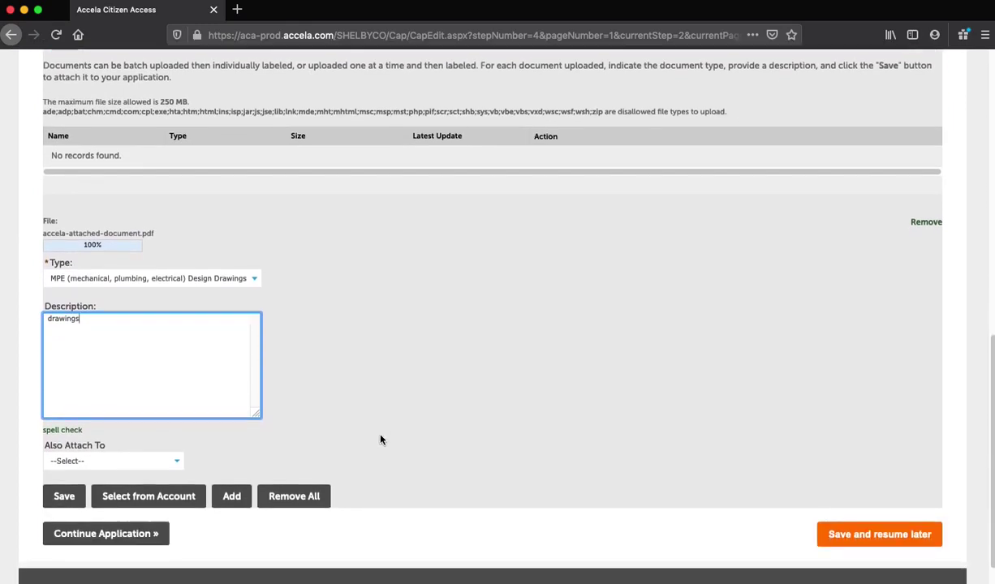
{"action": "left_click", "coordinate": [64, 483]}
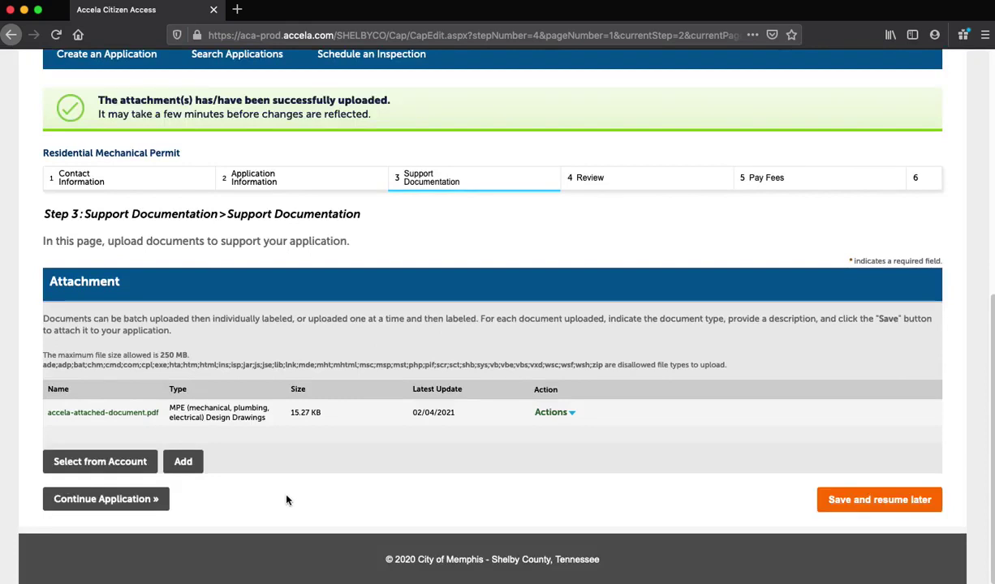
Step: Go through the Step 4 Review summary and continue to Step 5: Pay Fees
{"action": "left_click", "coordinate": [86, 500]}
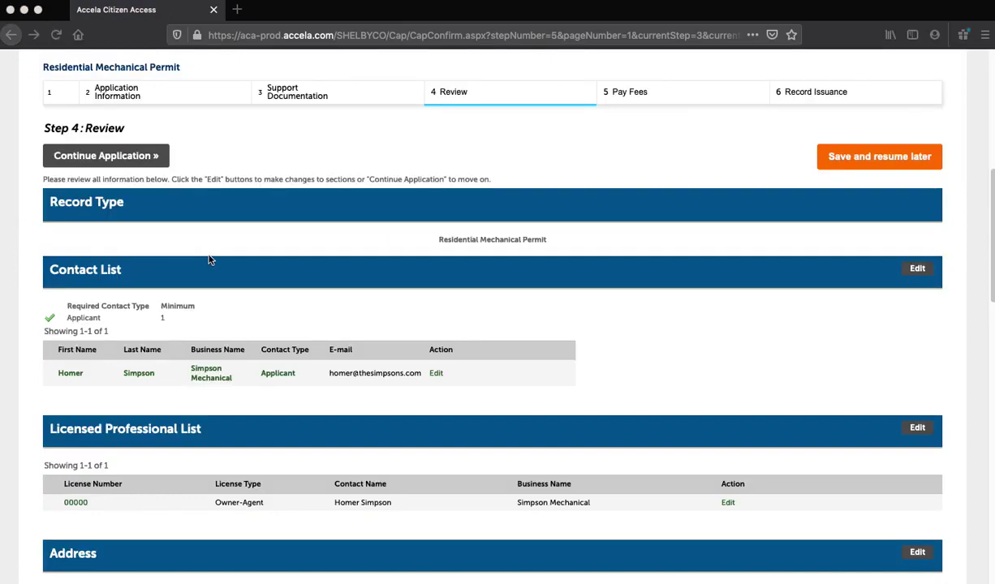
{"action": "scroll", "coordinate": [208, 260], "scroll_direction": "down", "scroll_amount": 5}
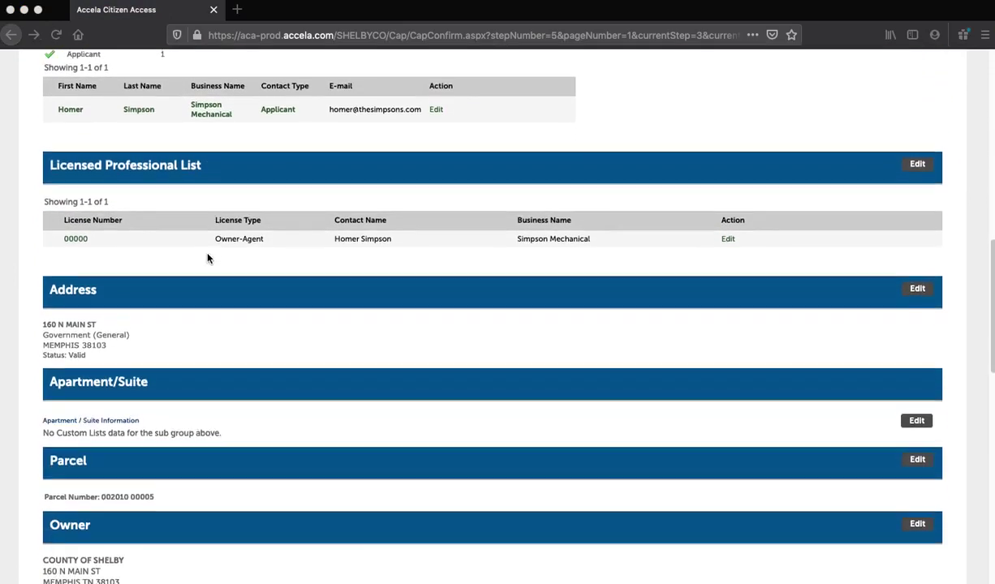
{"action": "scroll", "coordinate": [207, 258], "scroll_direction": "down", "scroll_amount": 5}
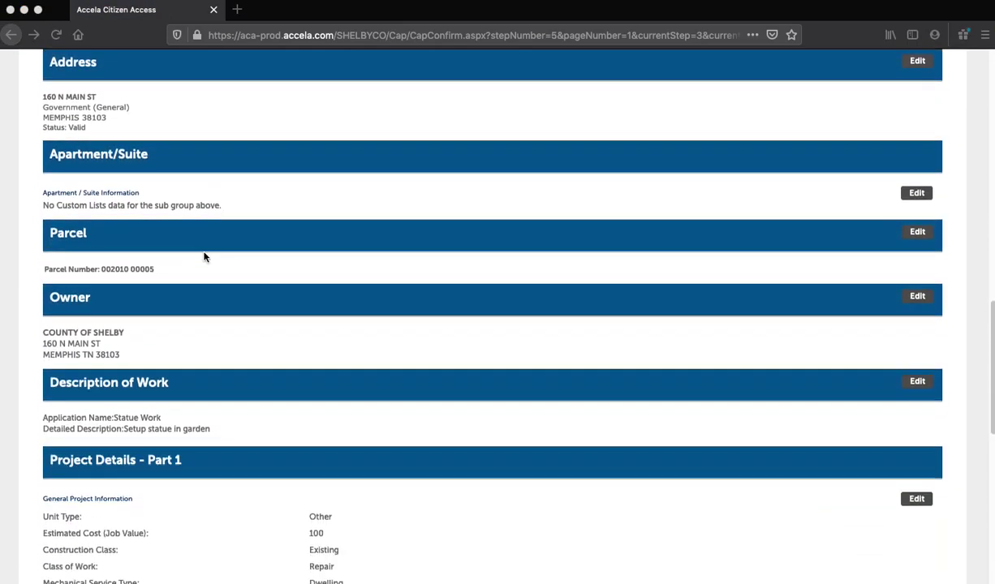
{"action": "scroll", "coordinate": [203, 256], "scroll_direction": "down", "scroll_amount": 7}
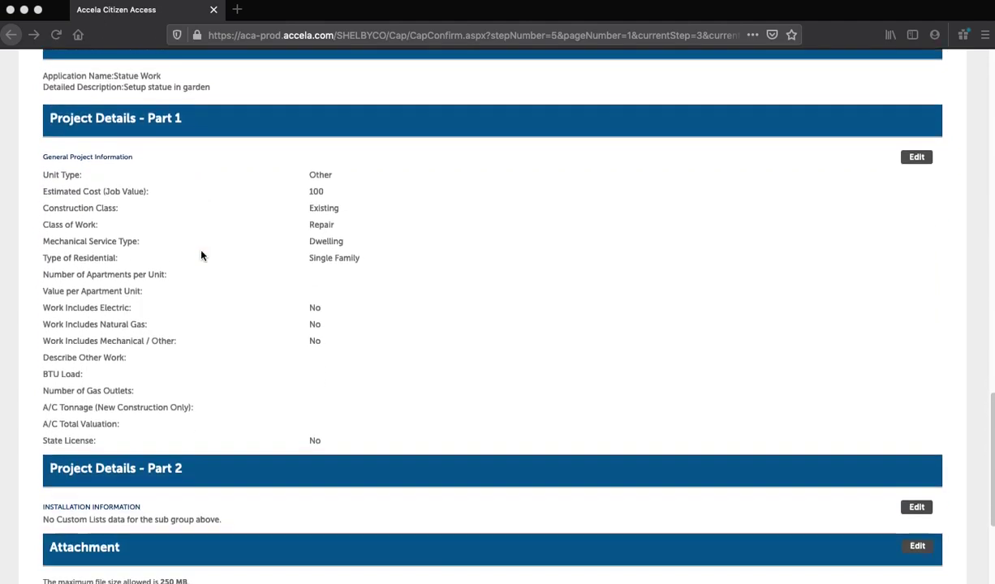
{"action": "scroll", "coordinate": [202, 255], "scroll_direction": "down", "scroll_amount": 4}
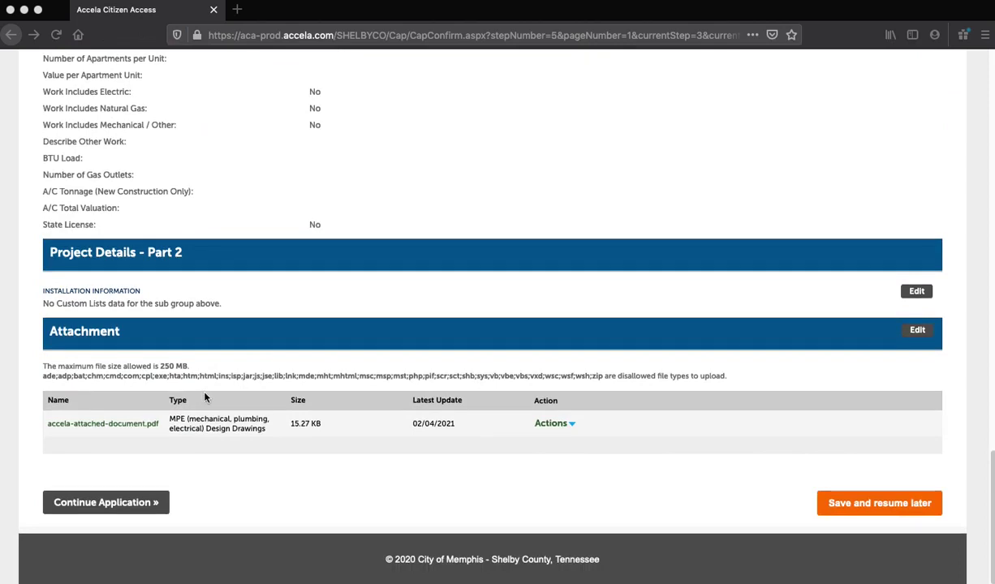
{"action": "left_click", "coordinate": [110, 503]}
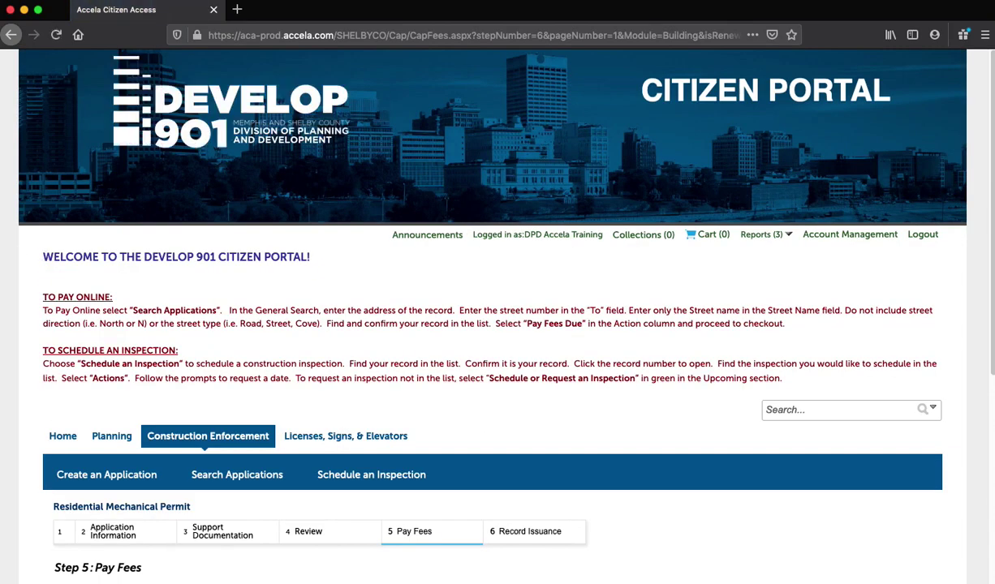
Step: Check out the $41.04 permit fees into the shopping cart
{"action": "scroll", "coordinate": [15, 331], "scroll_direction": "down", "scroll_amount": 5}
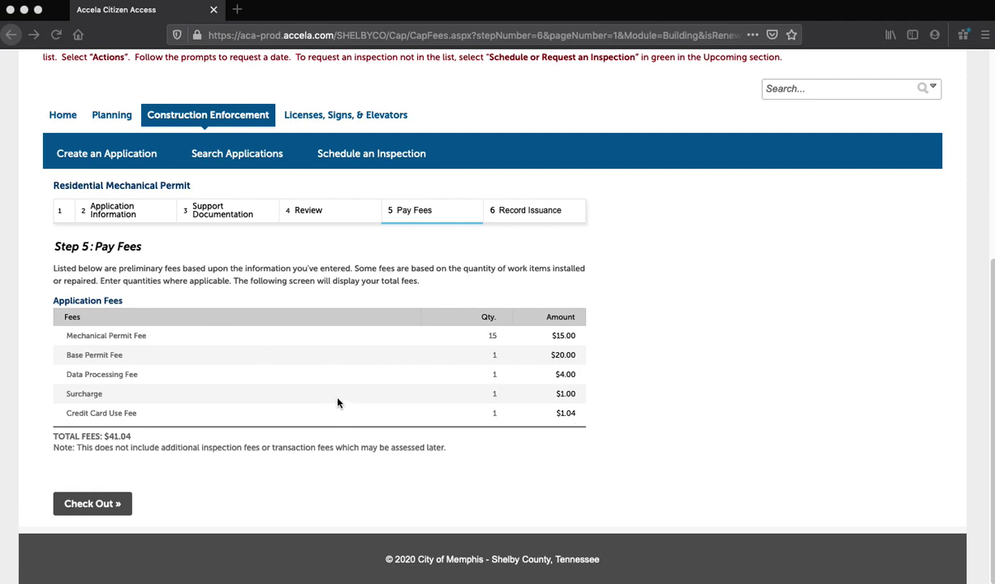
{"action": "left_click", "coordinate": [94, 505]}
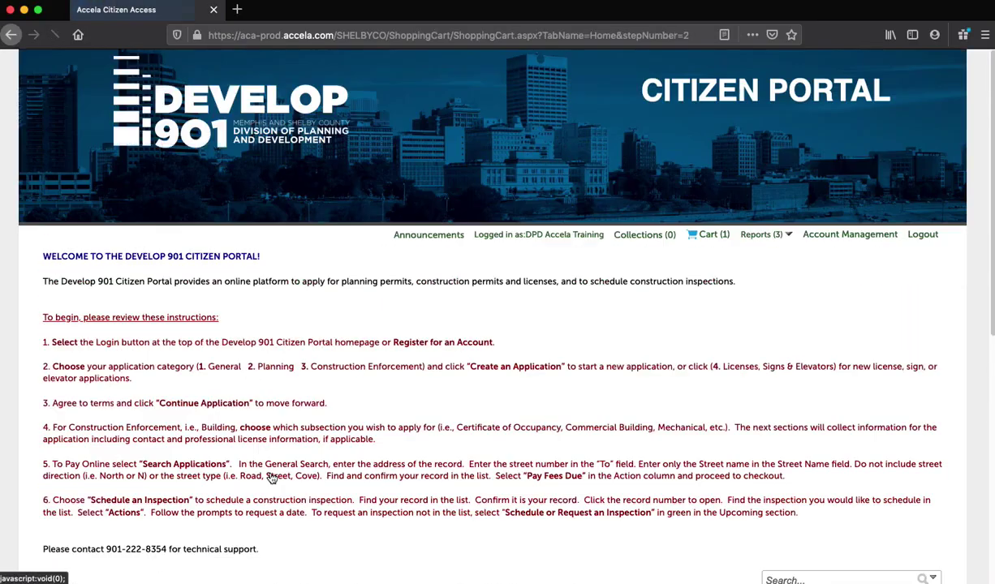
Step: Expand the Residential Mechanical Permit fee breakdown in the cart, then proceed to payment information
{"action": "scroll", "coordinate": [270, 478], "scroll_direction": "down", "scroll_amount": 5}
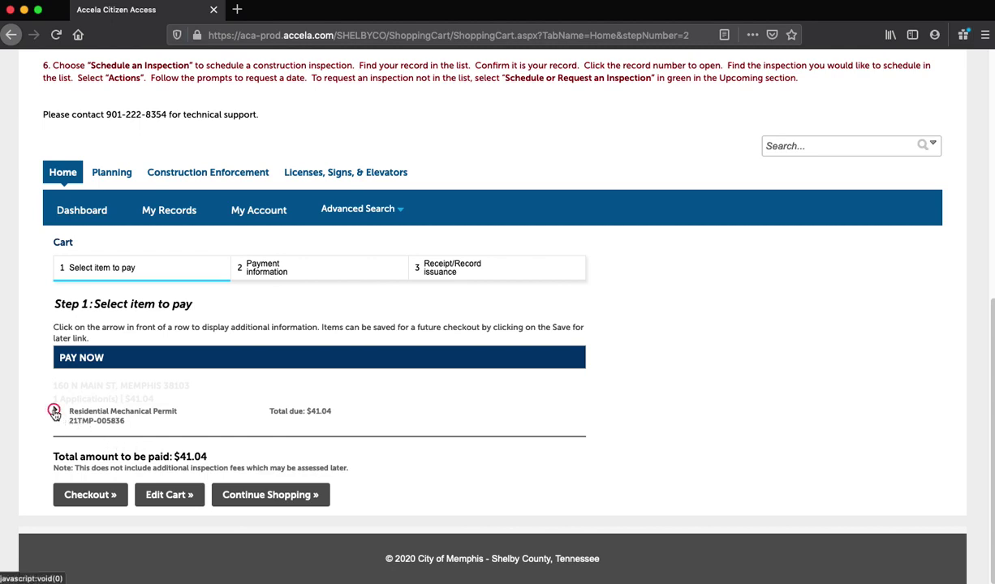
{"action": "left_click", "coordinate": [56, 415]}
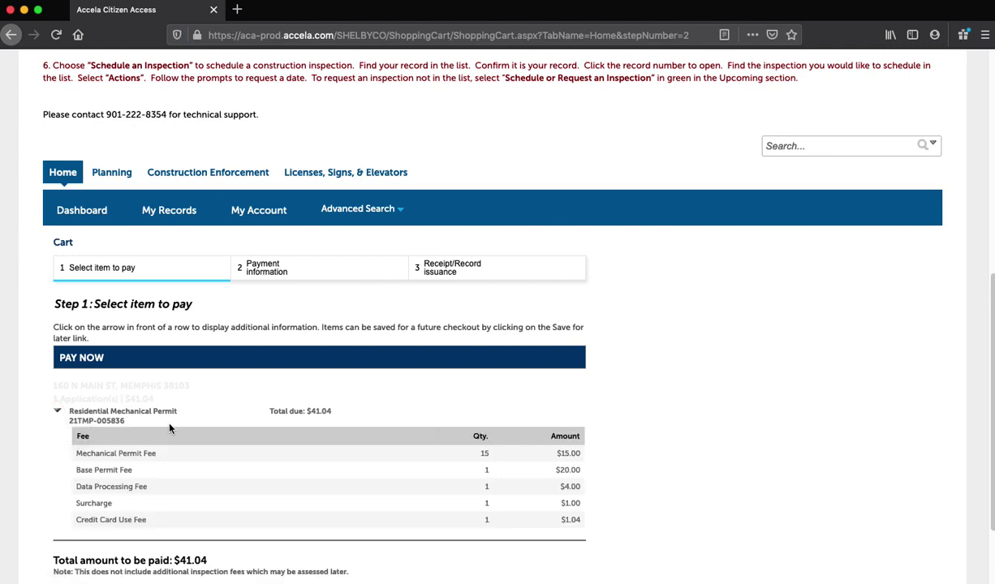
{"action": "scroll", "coordinate": [169, 428], "scroll_direction": "down", "scroll_amount": 3}
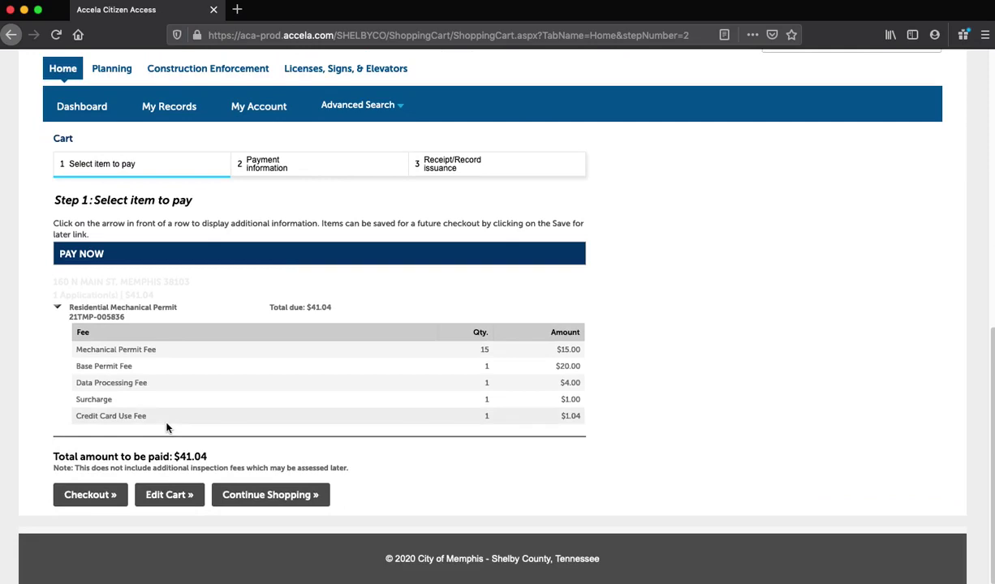
{"action": "left_click", "coordinate": [91, 494]}
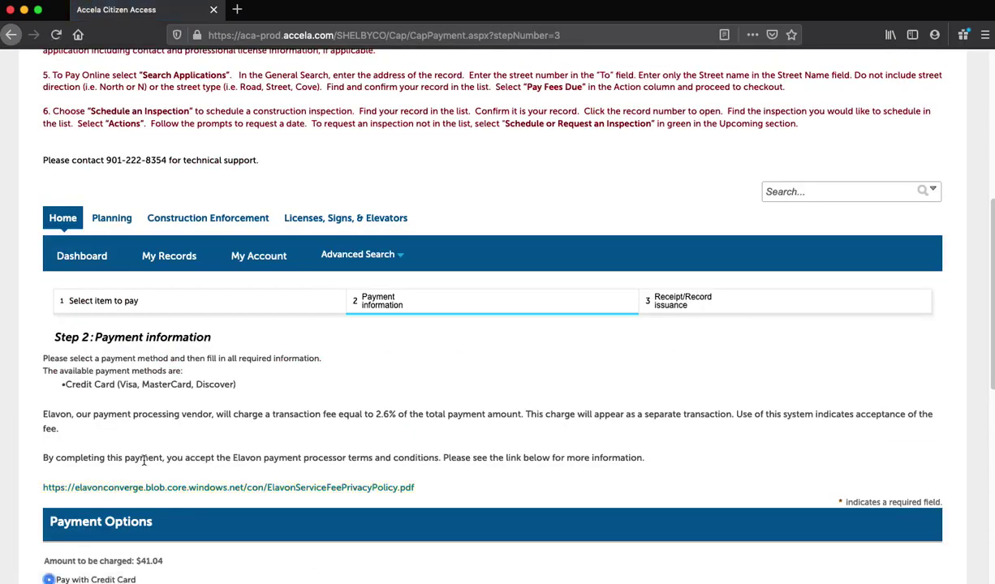
Step: Try submitting the $41.04 payment; the card and cardholder address fields remain empty
{"action": "scroll", "coordinate": [138, 471], "scroll_direction": "down", "scroll_amount": 2}
{"action": "scroll", "coordinate": [143, 464], "scroll_direction": "down", "scroll_amount": 3}
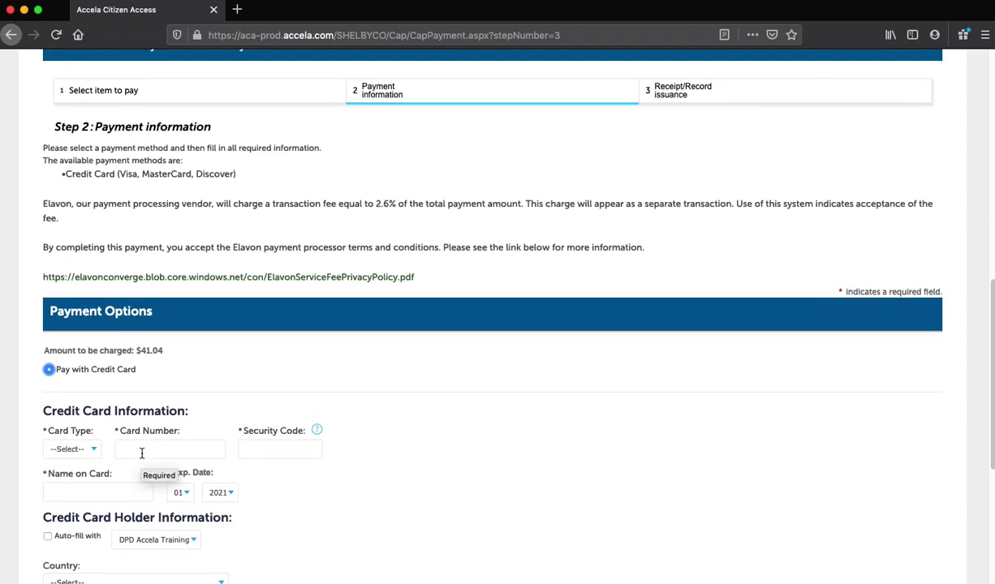
{"action": "scroll", "coordinate": [142, 454], "scroll_direction": "down", "scroll_amount": 3}
{"action": "scroll", "coordinate": [141, 457], "scroll_direction": "down", "scroll_amount": 5}
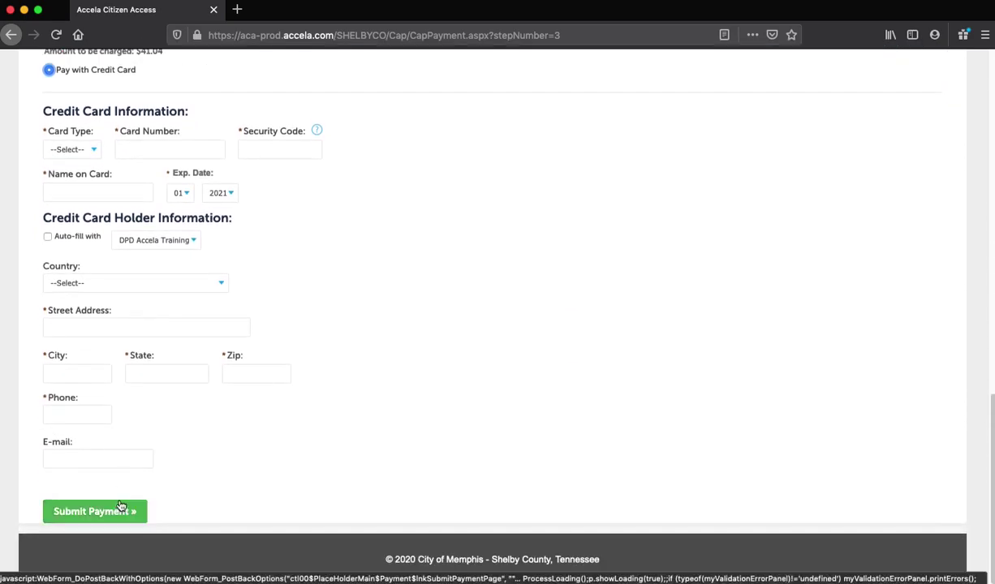
{"action": "left_click", "coordinate": [120, 505]}
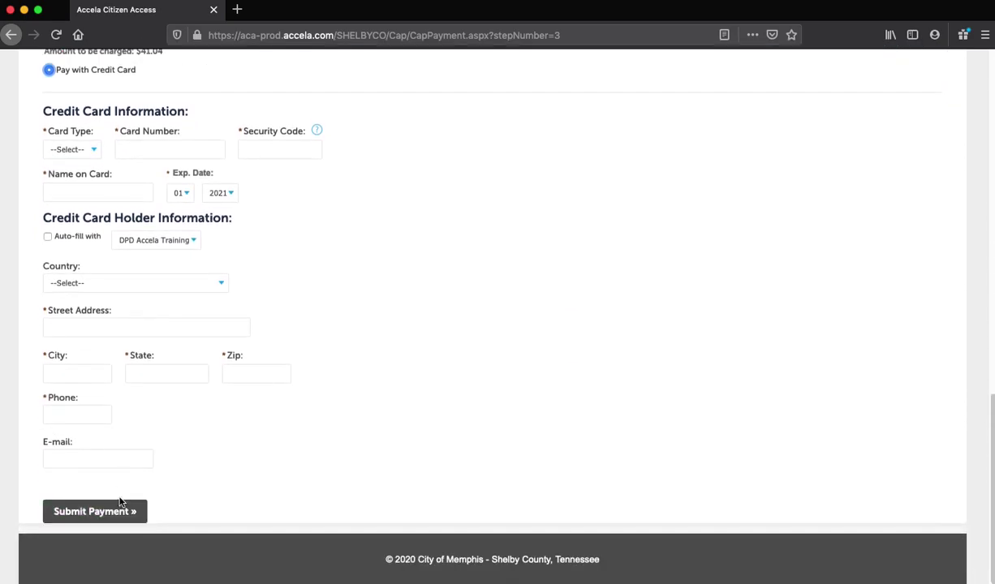
{"action": "scroll", "coordinate": [120, 501], "scroll_direction": "up", "scroll_amount": 4}
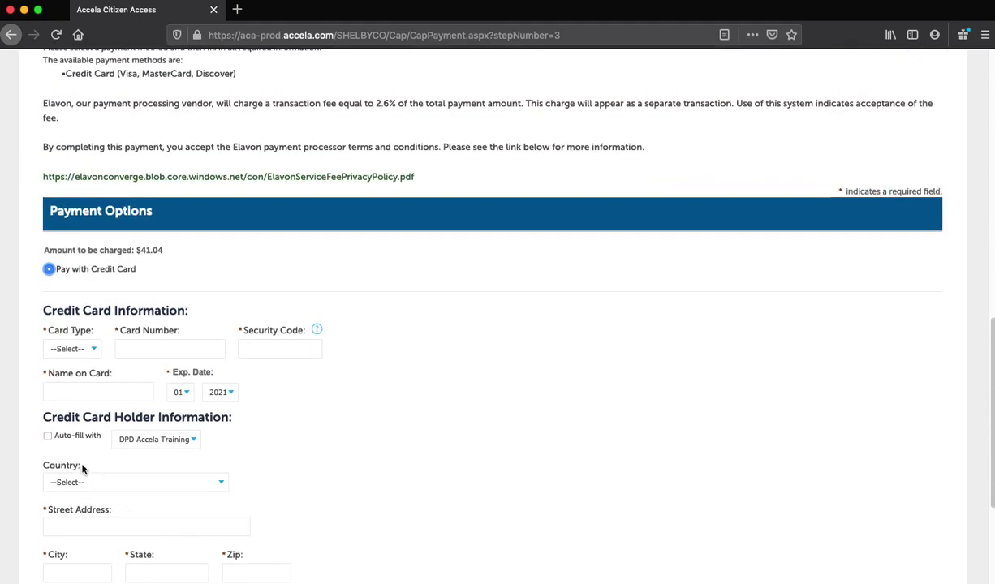